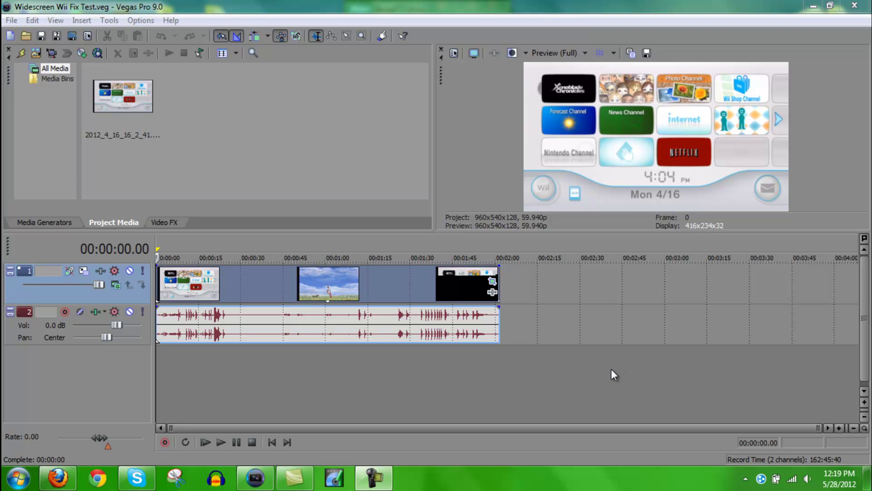
# Step: Preview the existing Wii footage from the menu to the Xenoblade title and SD Card Menu
pyautogui.click(611, 369)
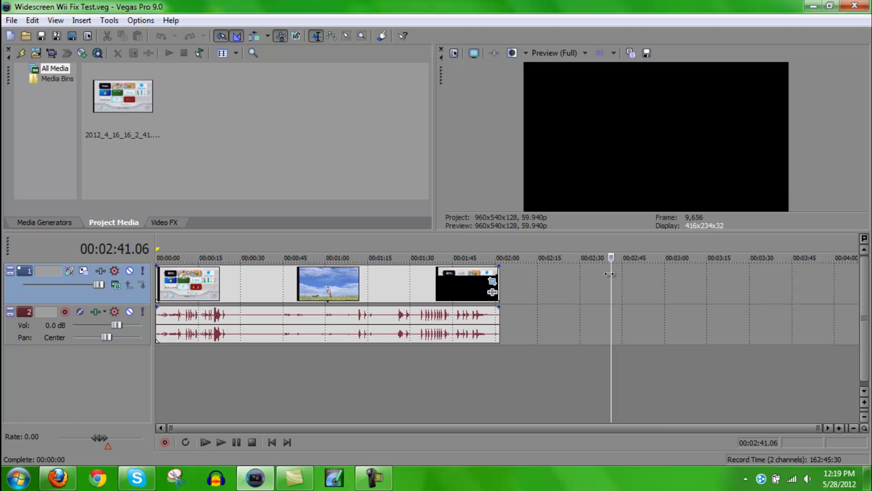
pyautogui.moveTo(610, 273); pyautogui.dragTo(157, 273)
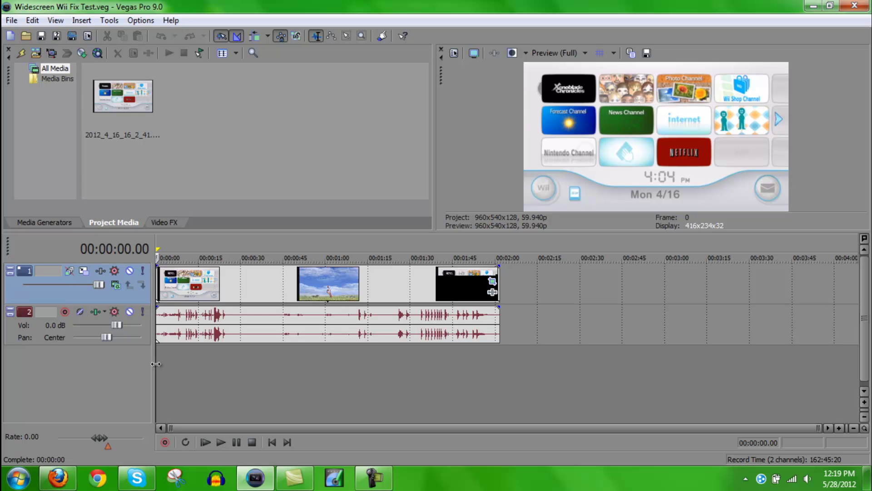
pyautogui.click(204, 377)
pyautogui.click(210, 376)
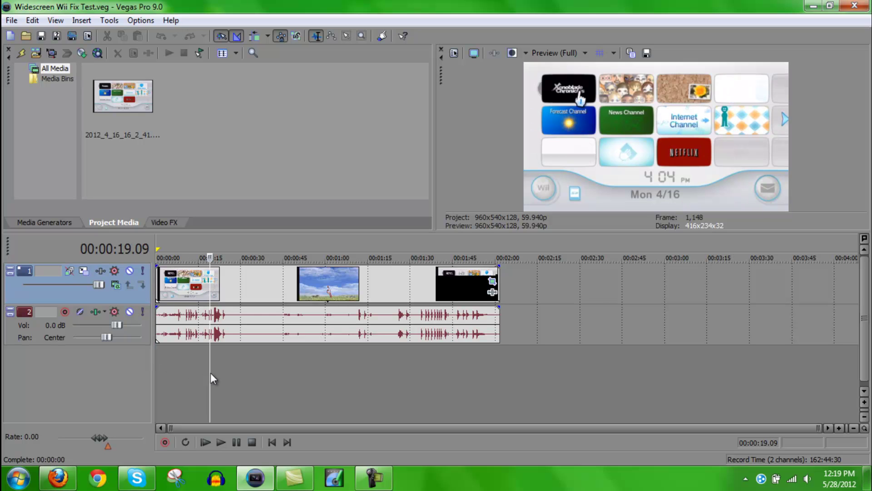
pyautogui.moveTo(212, 297); pyautogui.dragTo(283, 300)
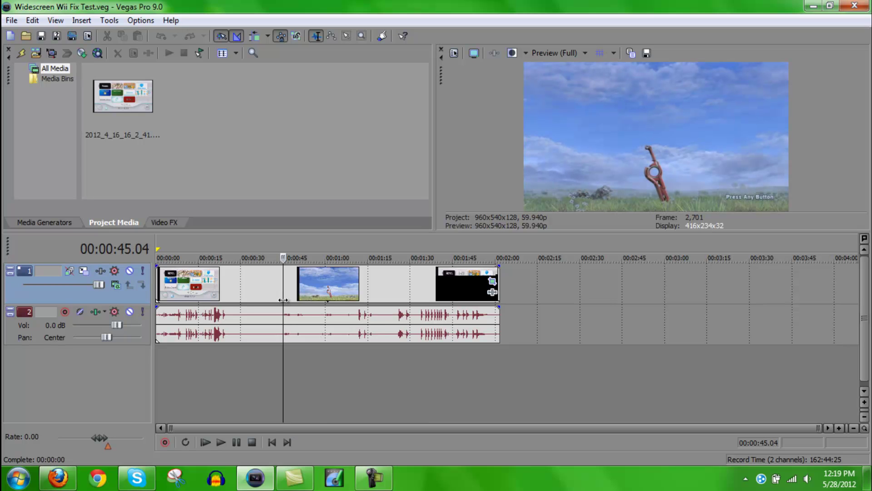
pyautogui.press('space')
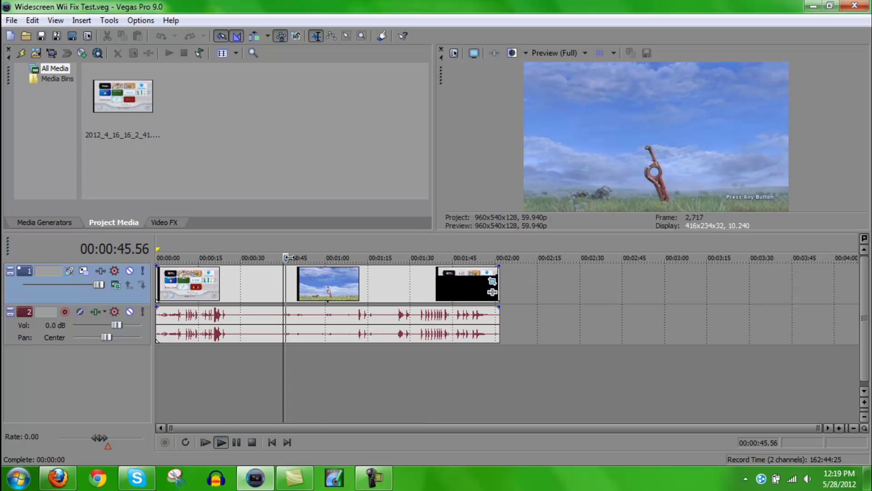
pyautogui.press('Return')
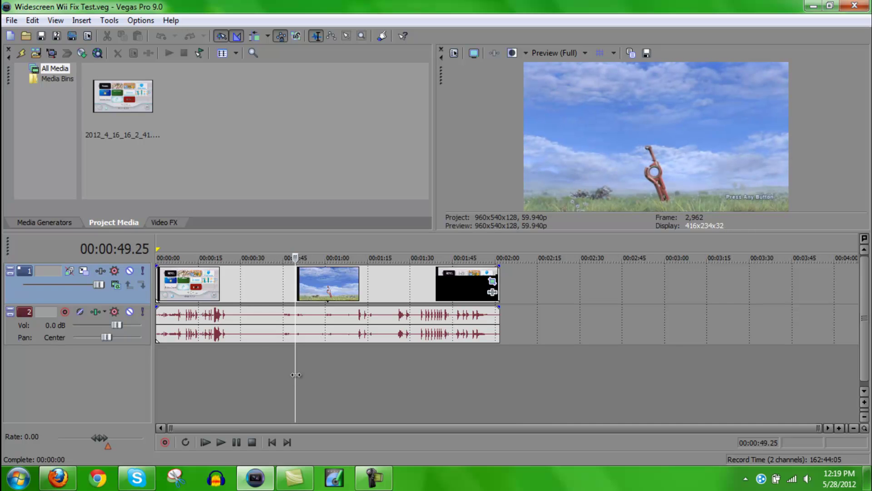
pyautogui.moveTo(296, 375); pyautogui.dragTo(338, 322)
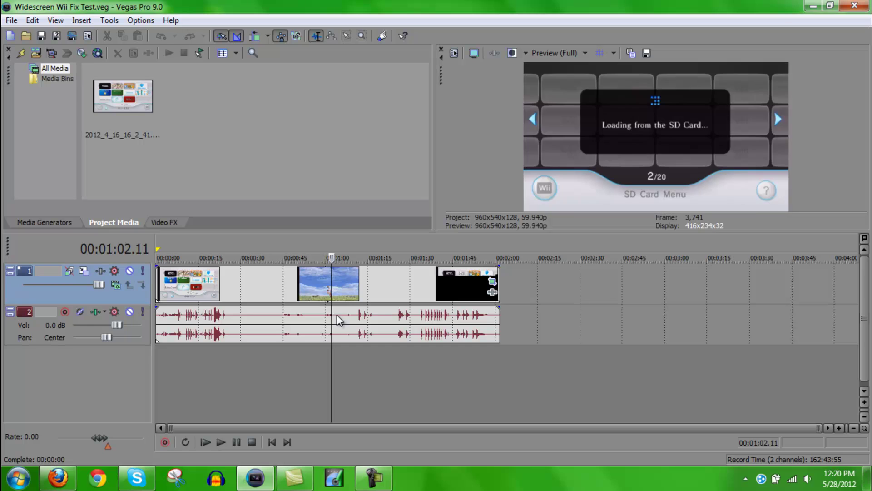
# Step: Create a new project with the Chugga HD PVR Template after comparing it against Hauppauge HD PVR
pyautogui.click(12, 20)
pyautogui.click(20, 33)
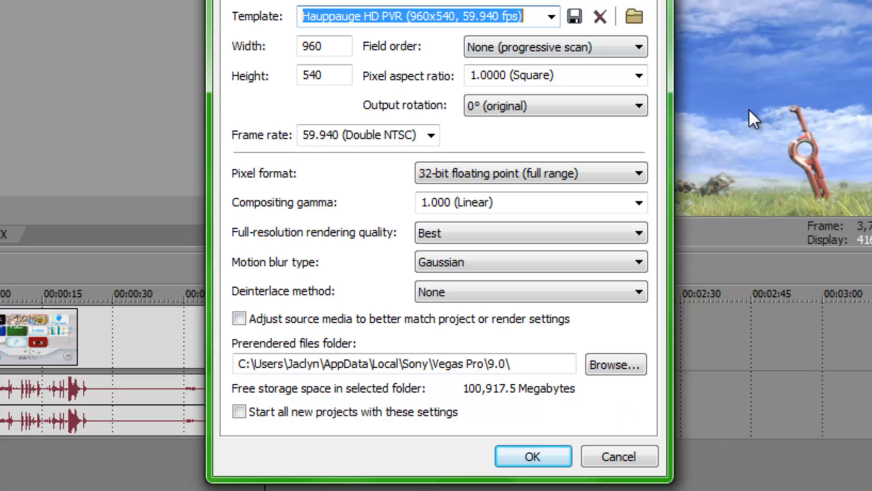
pyautogui.click(551, 14)
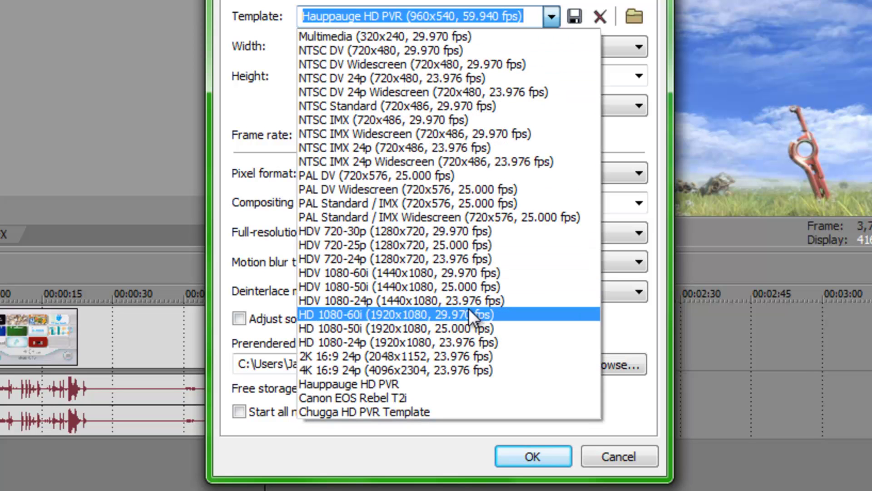
pyautogui.click(405, 412)
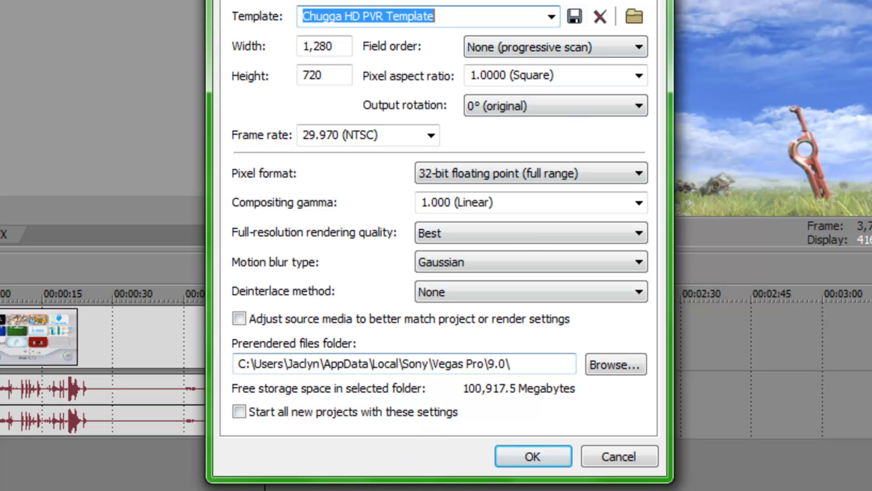
pyautogui.click(550, 19)
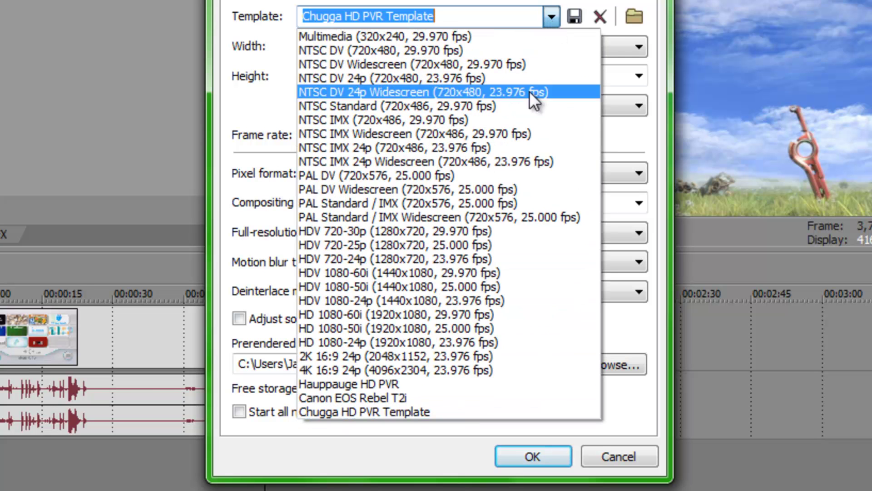
pyautogui.click(382, 387)
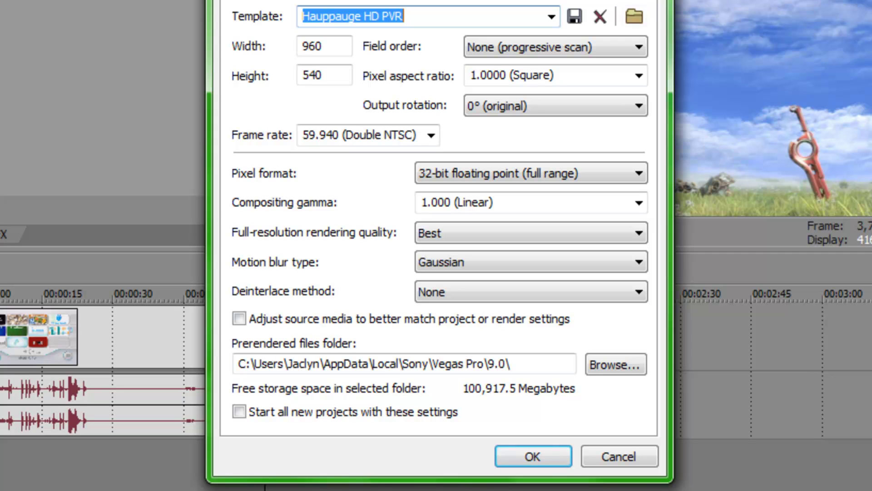
pyautogui.click(552, 20)
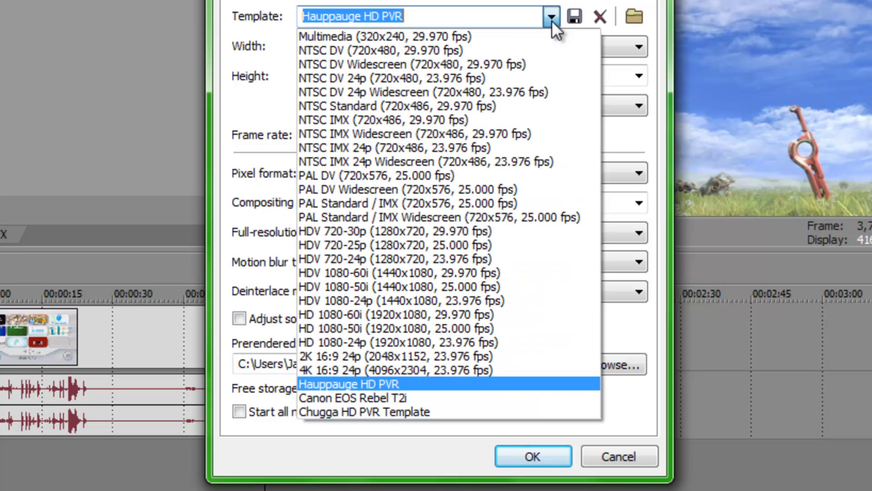
pyautogui.click(398, 412)
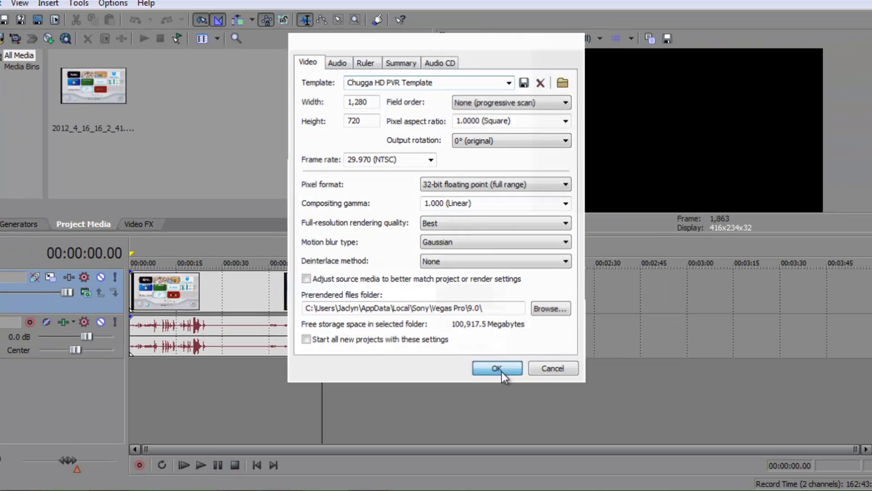
pyautogui.click(533, 454)
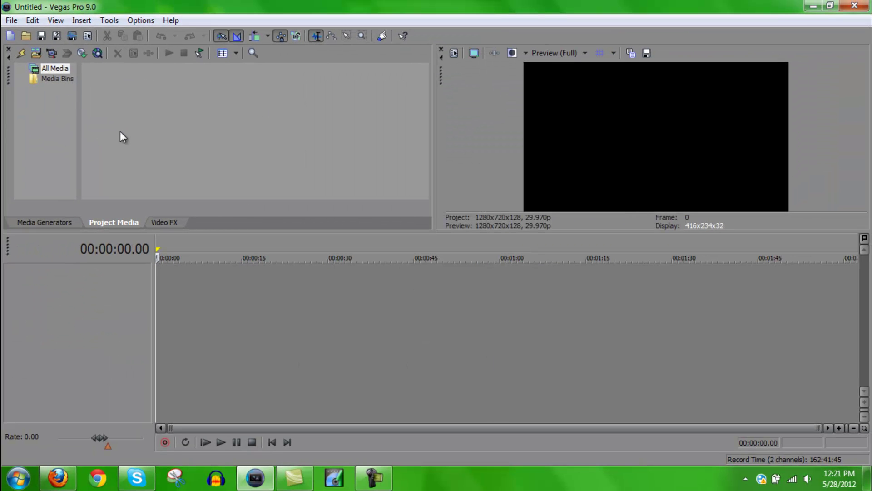
# Step: Import both .M2TS Wii capture files and place them on the timeline
pyautogui.click(35, 52)
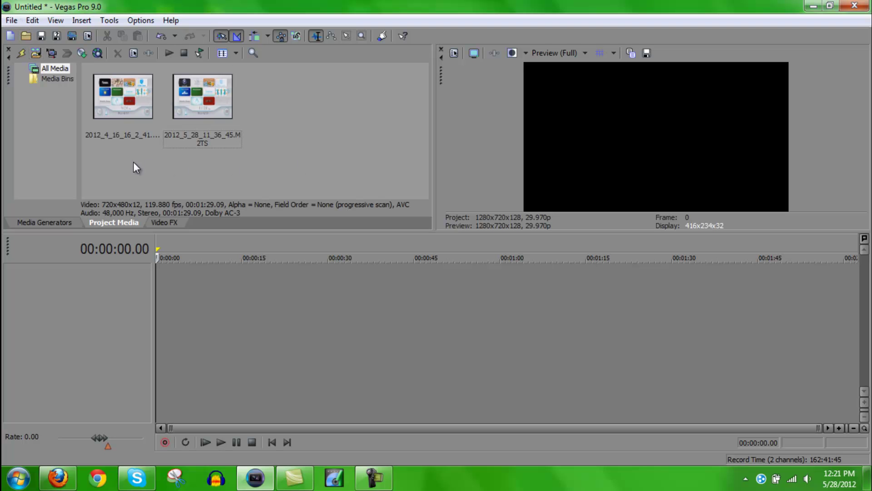
pyautogui.moveTo(137, 168); pyautogui.dragTo(255, 102)
pyautogui.moveTo(139, 86); pyautogui.dragTo(160, 287)
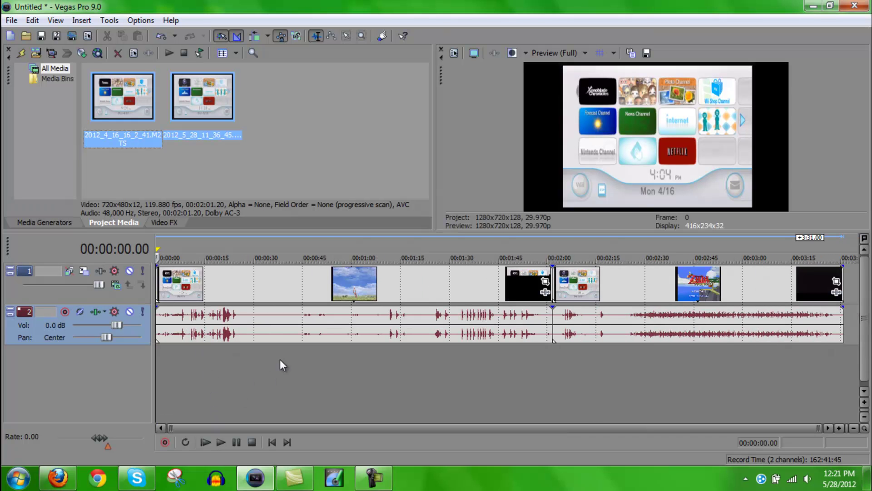
# Step: Scrub from 00:00:27.11 through the Xenoblade footage to past the GameCube menu screen
pyautogui.click(245, 276)
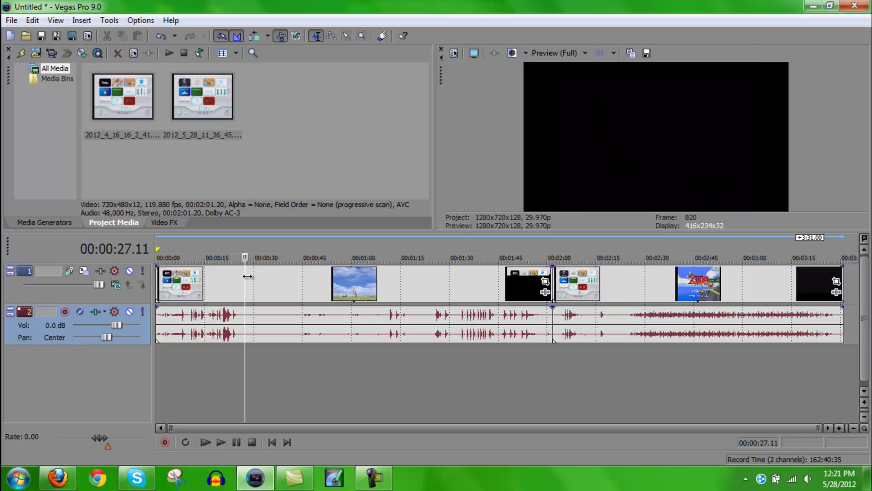
pyautogui.moveTo(247, 276); pyautogui.dragTo(348, 303)
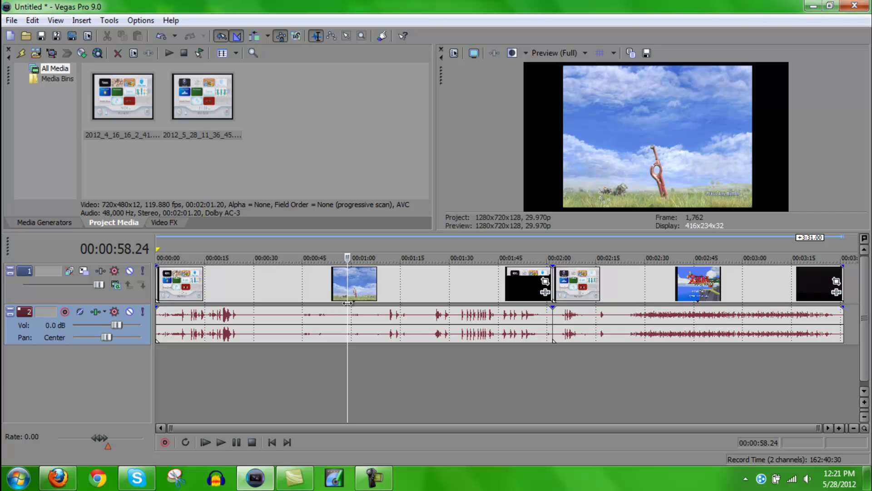
pyautogui.moveTo(348, 303); pyautogui.dragTo(442, 327)
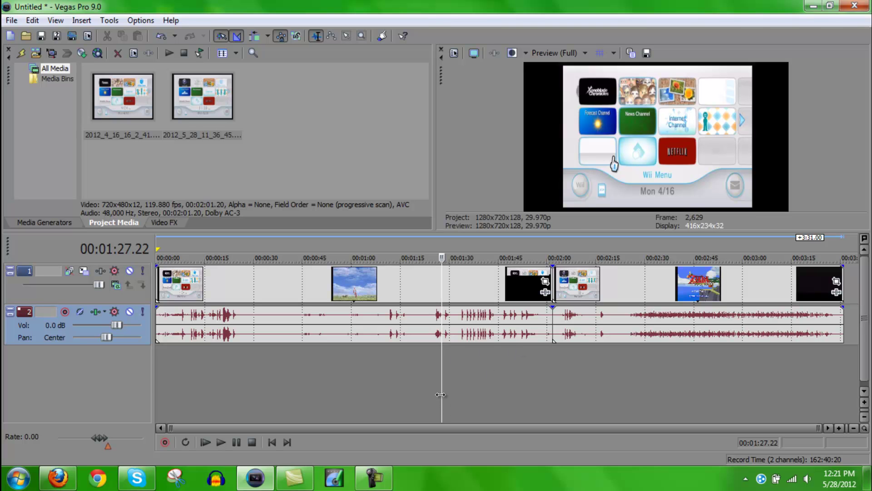
pyautogui.moveTo(441, 394); pyautogui.dragTo(569, 389)
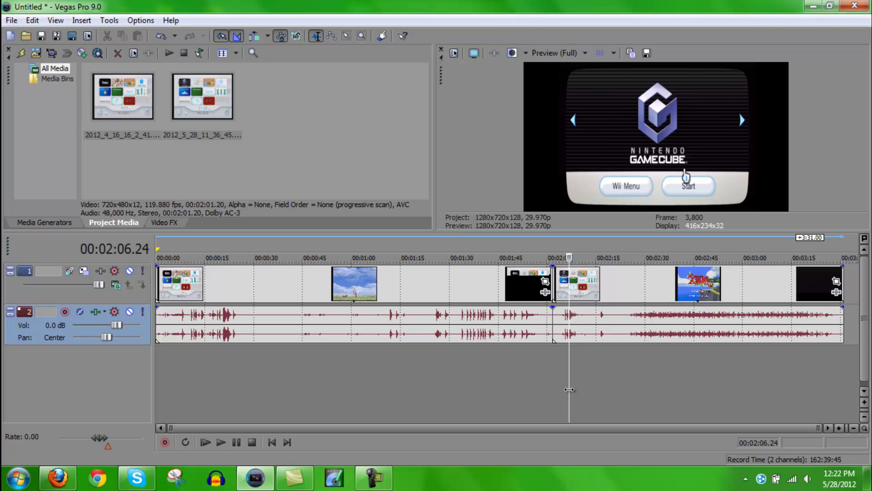
pyautogui.moveTo(569, 390)
pyautogui.mouseDown()
pyautogui.moveTo(588, 390)
pyautogui.moveTo(584, 378)
pyautogui.moveTo(564, 376)
pyautogui.mouseUp()
# Step: Play the footage around the clip join and park the cursor at 00:02:15.00
pyautogui.press('space')
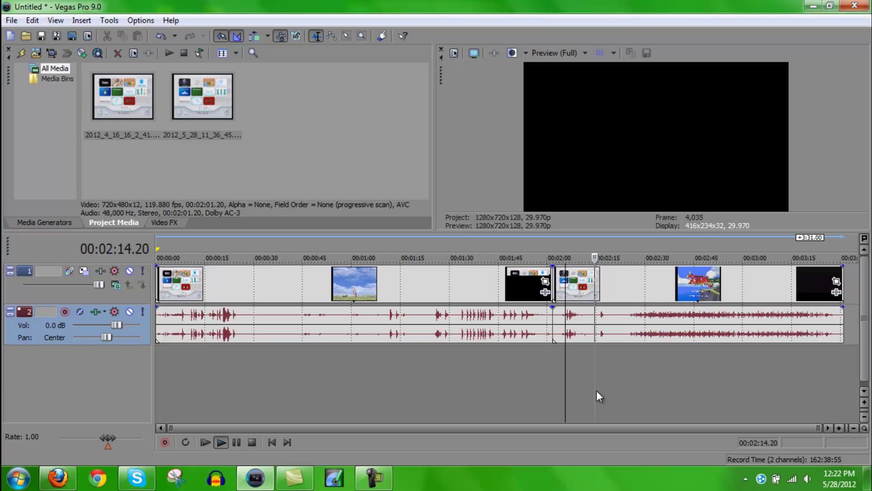
pyautogui.click(236, 441)
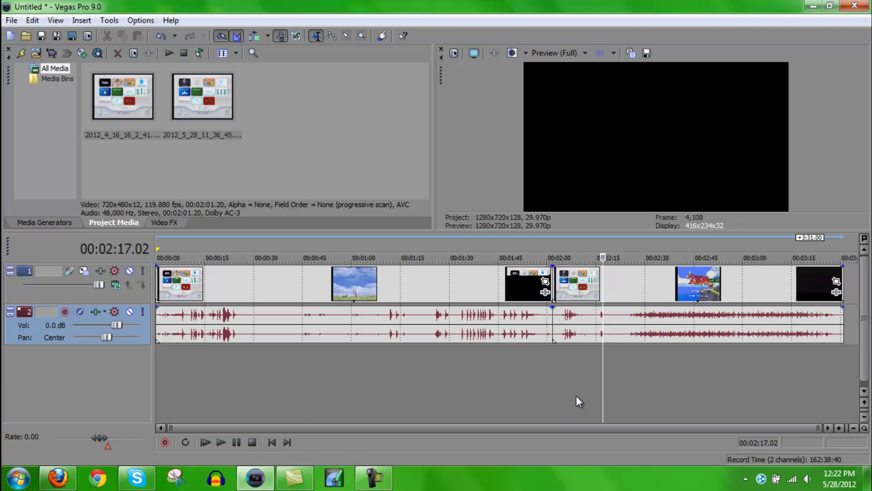
pyautogui.click(606, 366)
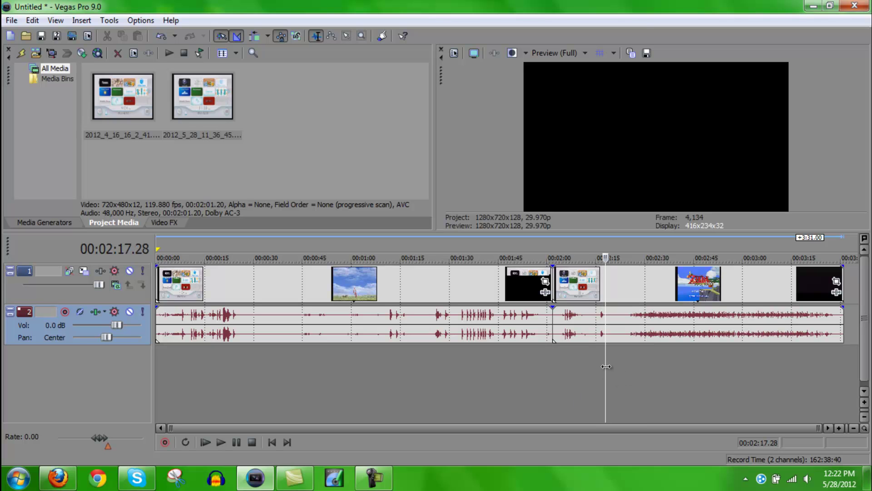
pyautogui.moveTo(606, 366)
pyautogui.mouseDown()
pyautogui.moveTo(595, 366)
pyautogui.moveTo(726, 363)
pyautogui.moveTo(612, 365)
pyautogui.mouseUp()
# Step: Split at the cursor, delete the unwanted piece, and slide the following clip group into place
pyautogui.hotkey('ctrl', 'v')
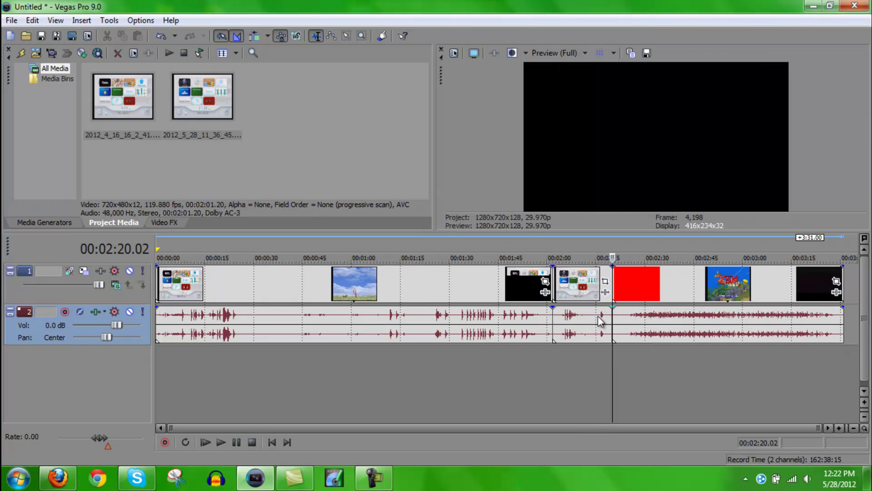
pyautogui.click(585, 294)
pyautogui.press('Delete')
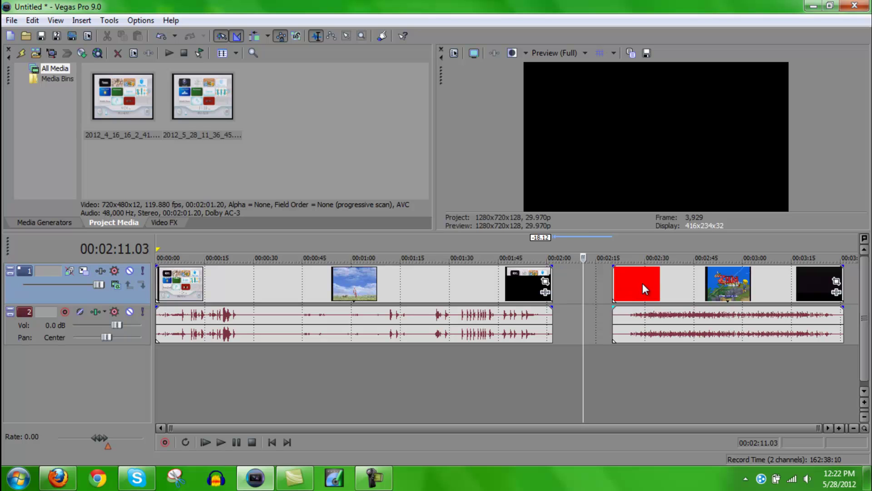
pyautogui.moveTo(641, 283); pyautogui.dragTo(613, 275)
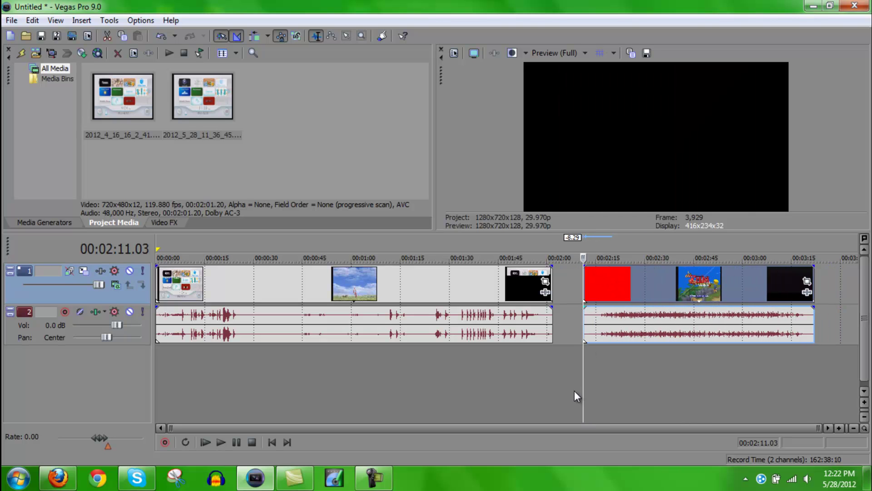
pyautogui.moveTo(583, 384)
pyautogui.mouseDown()
pyautogui.moveTo(662, 374)
pyautogui.moveTo(584, 373)
pyautogui.mouseUp()
pyautogui.moveTo(628, 285); pyautogui.dragTo(645, 285)
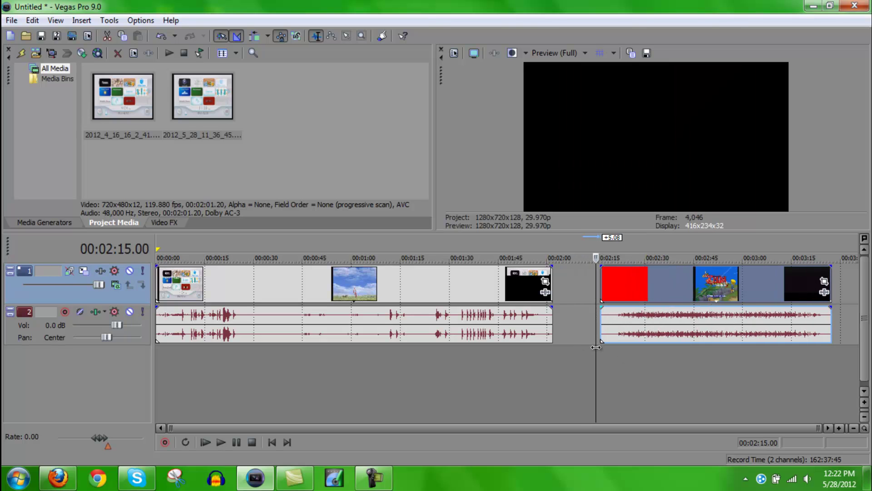
pyautogui.moveTo(595, 347); pyautogui.dragTo(371, 341)
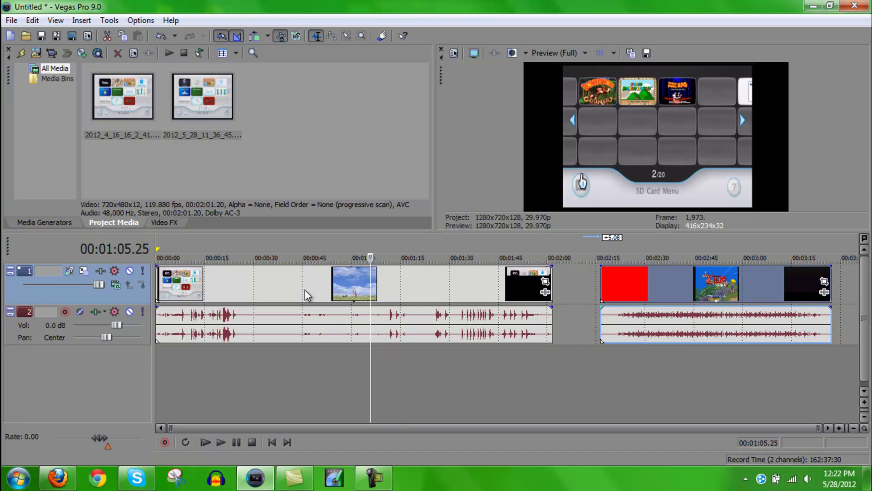
# Step: Disable resample on 2012_4_16_16_2_41.M2TS and set its pixel aspect to 1.2121 (NTSC DV Widescreen)
pyautogui.click(292, 289)
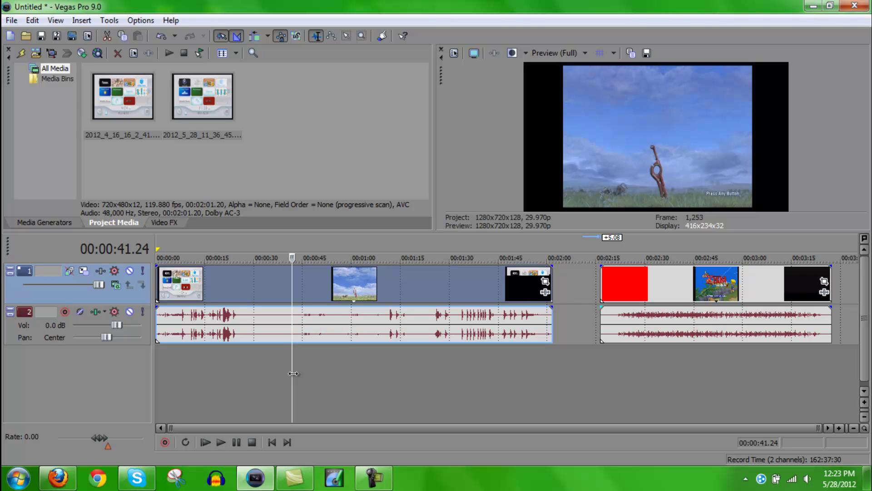
pyautogui.rightClick(317, 286)
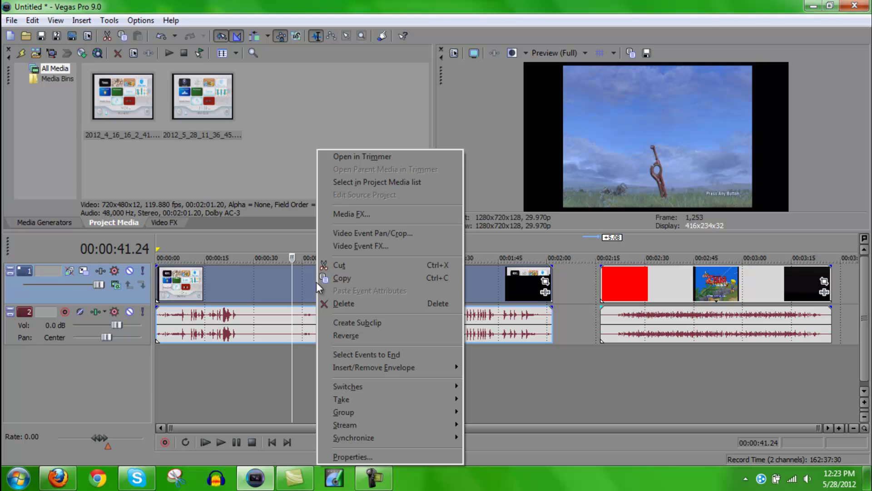
pyautogui.click(377, 456)
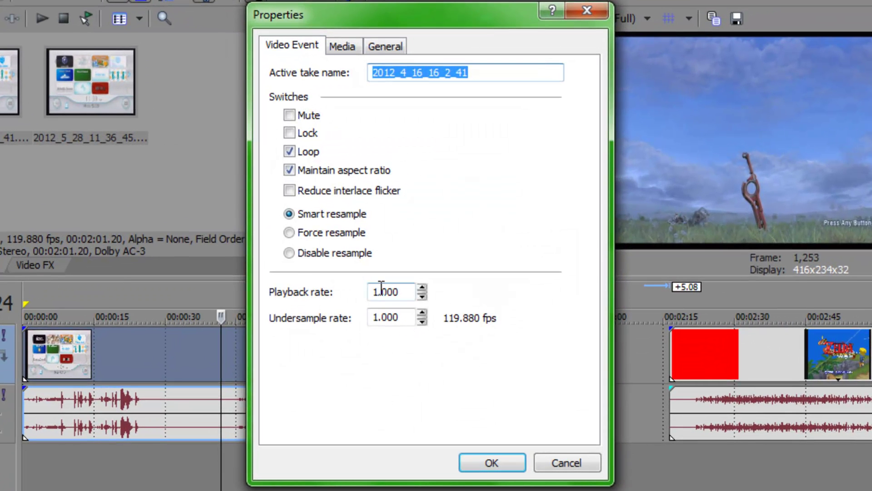
pyautogui.click(291, 253)
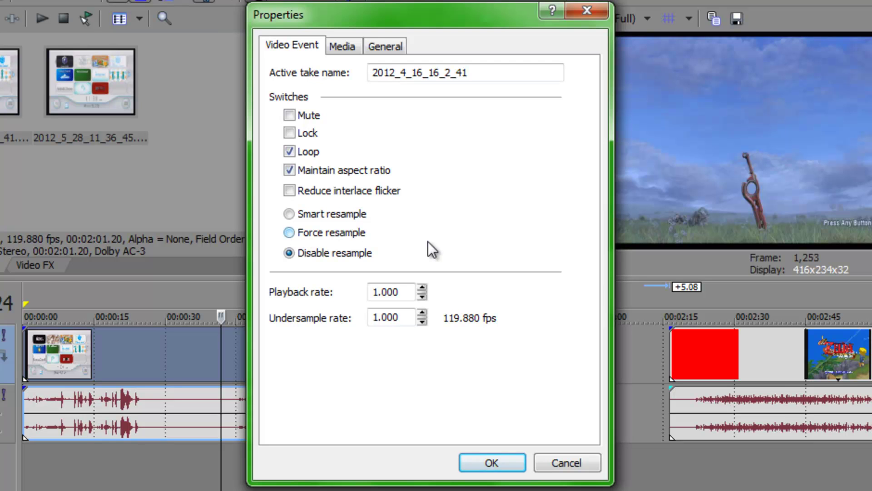
pyautogui.click(345, 42)
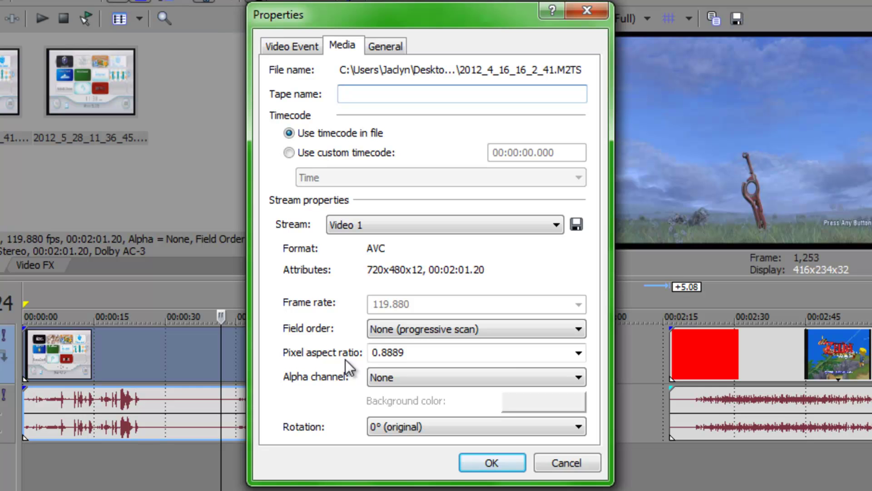
pyautogui.click(577, 352)
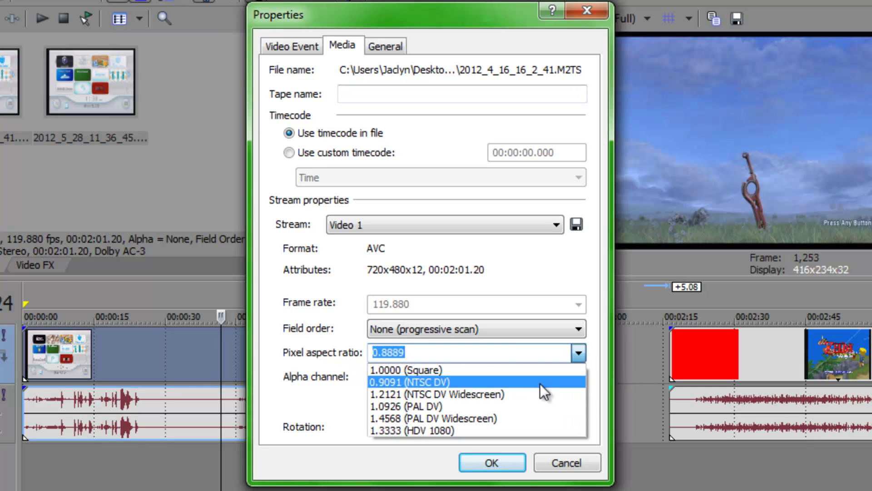
pyautogui.click(519, 392)
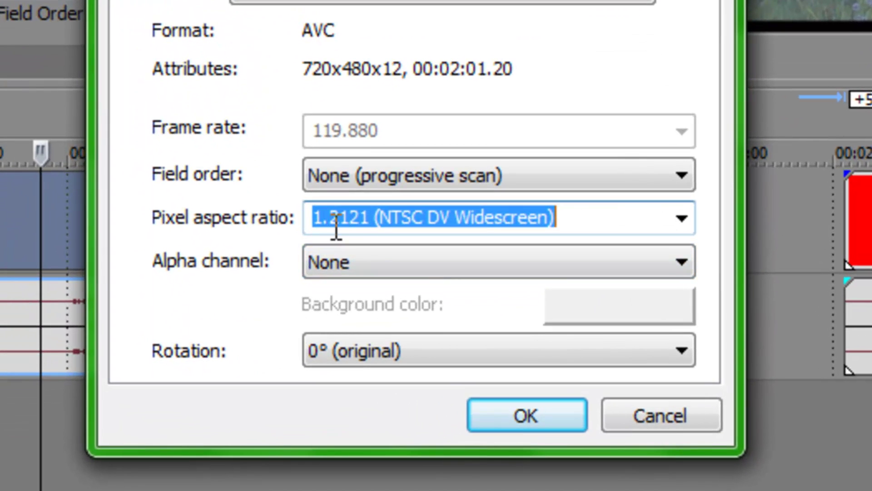
pyautogui.click(502, 412)
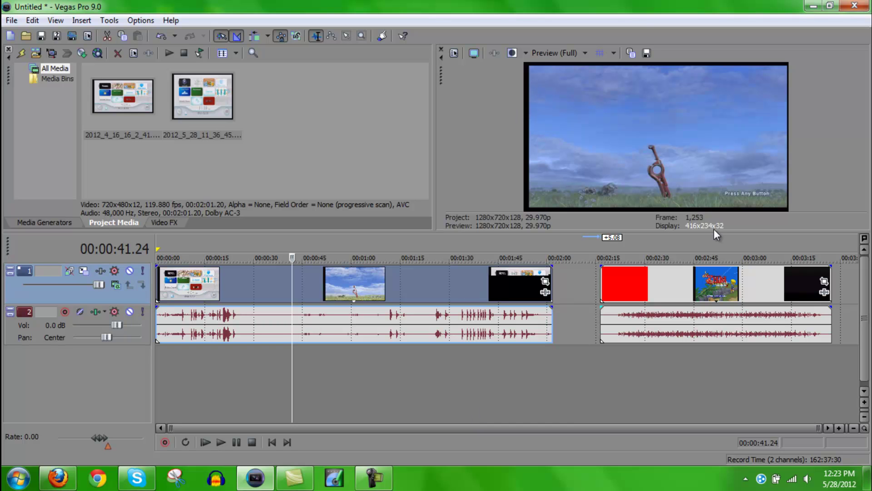
# Step: In Event Pan/Crop, pull the Wii clip's crop corner inward to 667.2 by 444.4
pyautogui.click(545, 282)
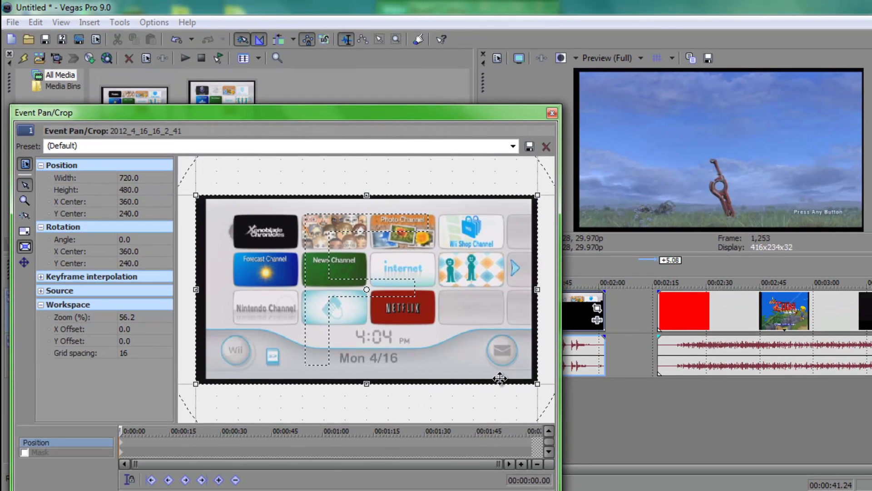
pyautogui.moveTo(536, 384)
pyautogui.mouseDown()
pyautogui.moveTo(520, 369)
pyautogui.moveTo(524, 376)
pyautogui.mouseUp()
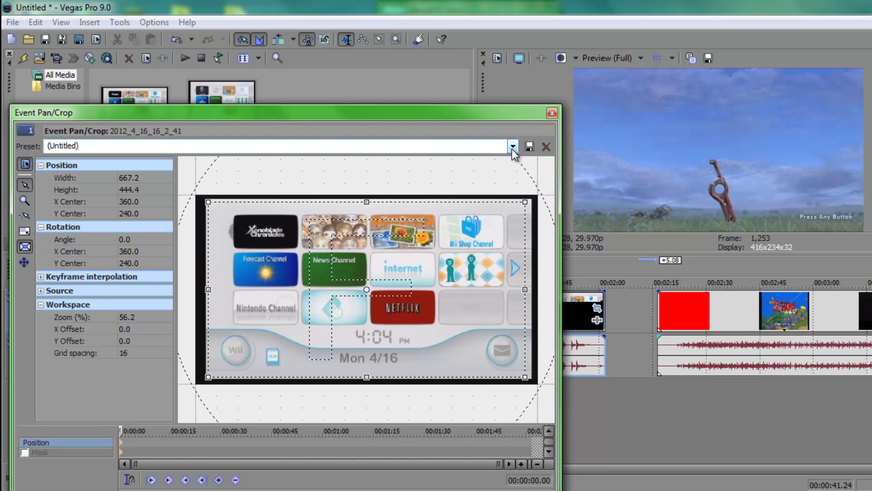
# Step: Name the crop Wii Crop v4, compare Wii Crop presets, and settle on Wii Crop v3
pyautogui.write('Wii Crop v4')
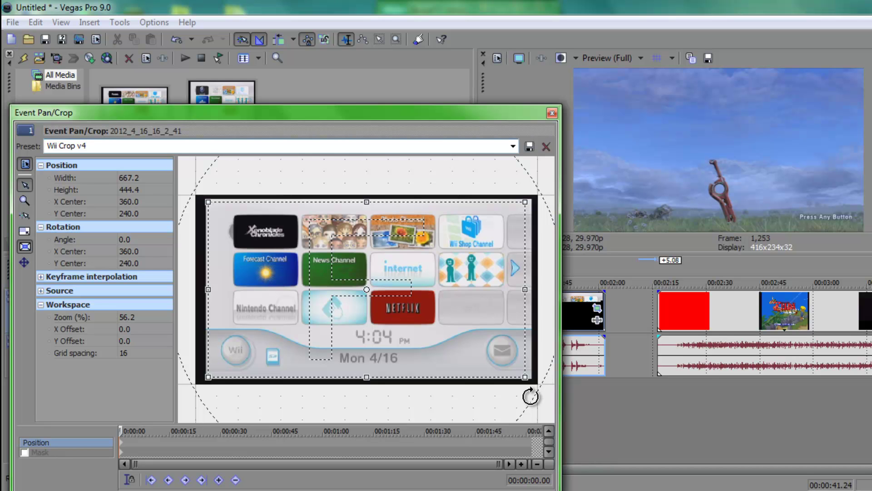
pyautogui.click(514, 145)
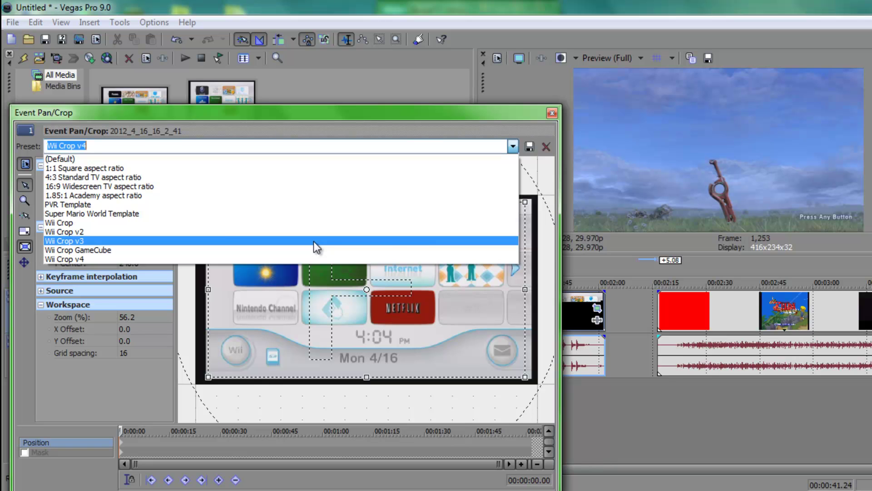
pyautogui.click(314, 242)
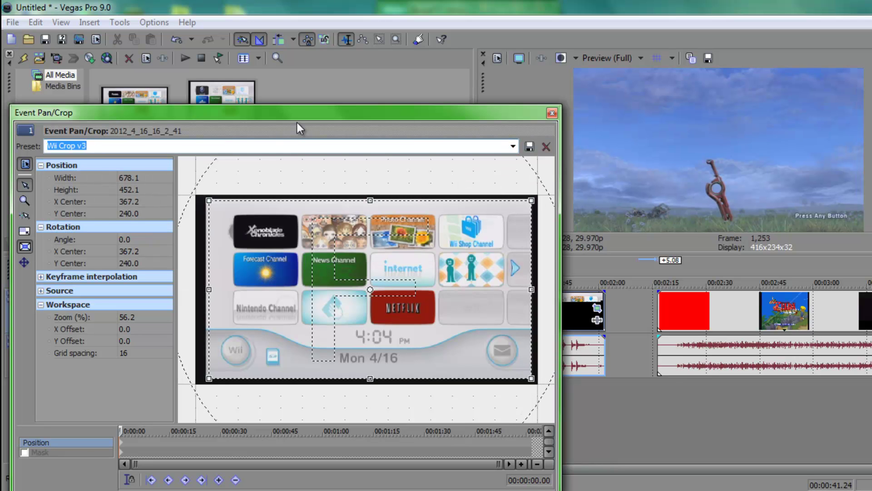
pyautogui.click(513, 145)
pyautogui.click(159, 223)
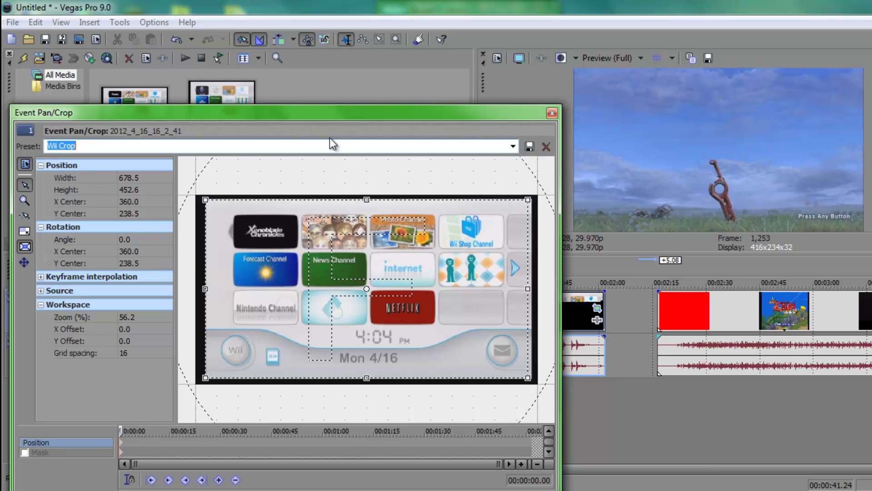
pyautogui.click(513, 146)
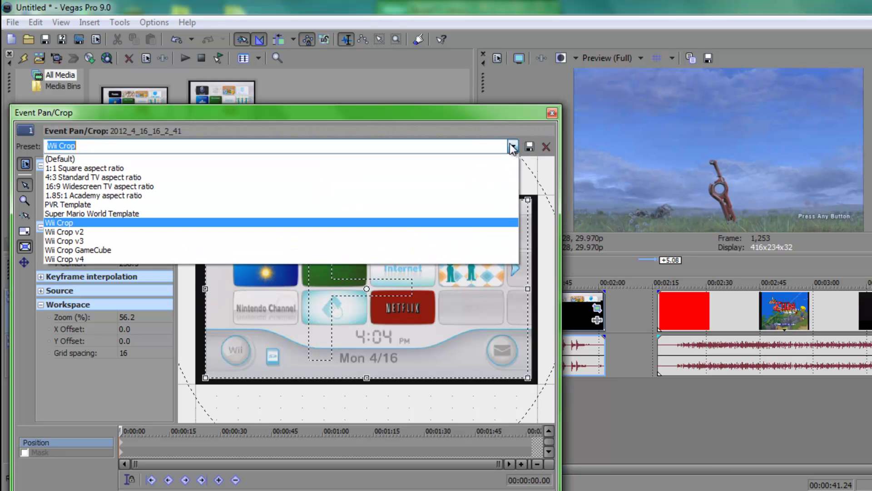
pyautogui.click(179, 239)
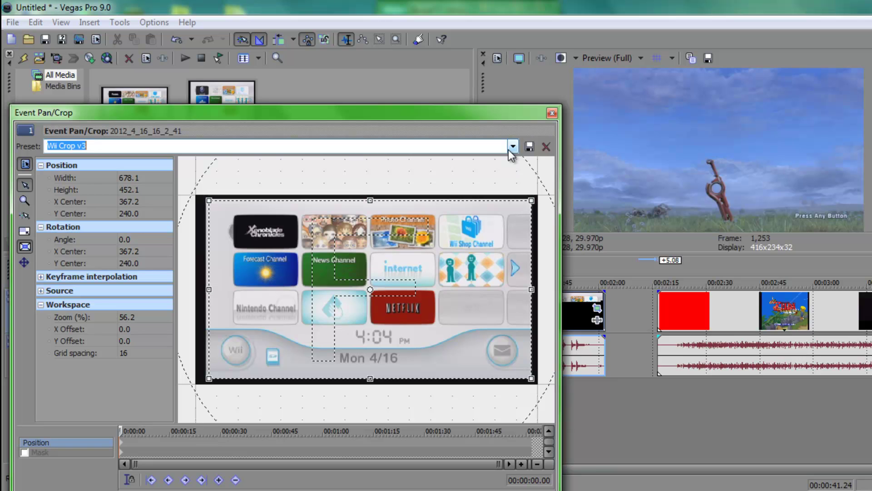
pyautogui.click(513, 146)
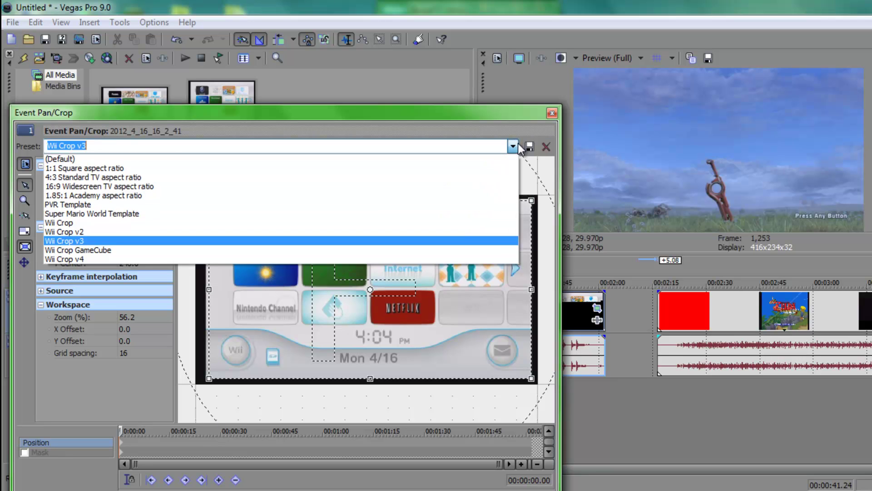
pyautogui.click(202, 259)
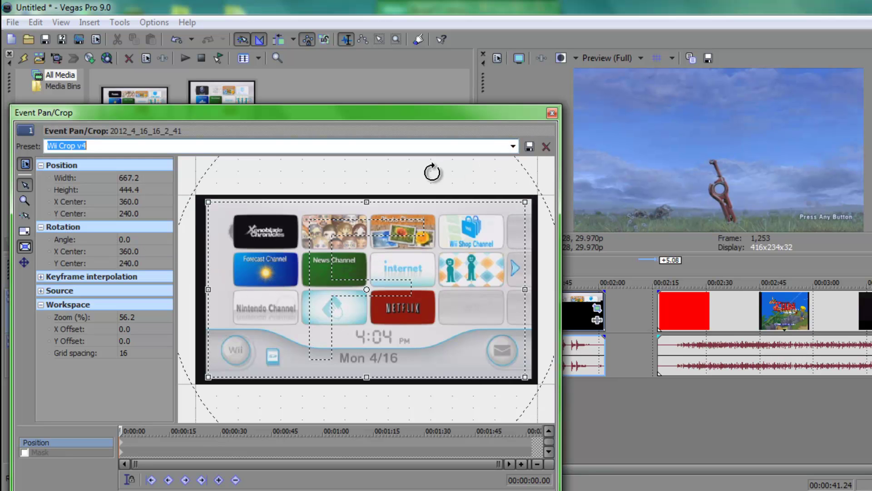
pyautogui.click(512, 149)
pyautogui.click(215, 240)
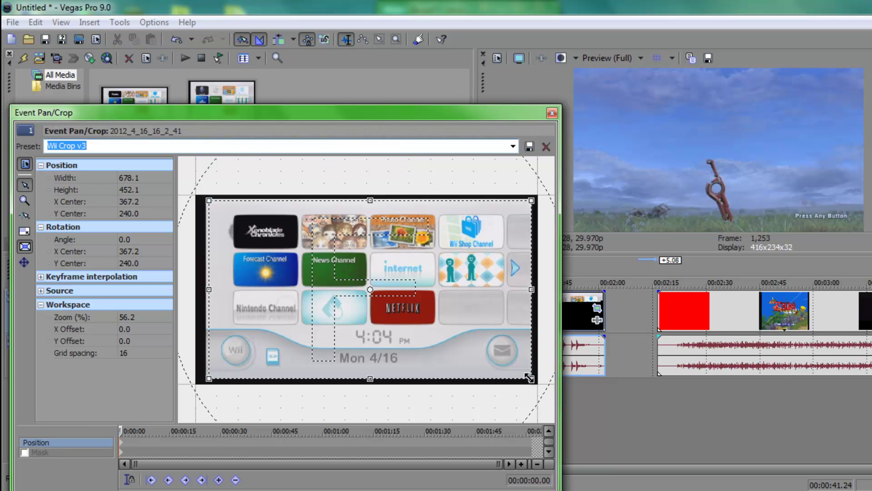
# Step: Test a tighter crop on the Wii menu, restore Wii Crop v3, and close Event Pan/Crop
pyautogui.moveTo(531, 379)
pyautogui.mouseDown()
pyautogui.moveTo(513, 363)
pyautogui.moveTo(516, 371)
pyautogui.mouseUp()
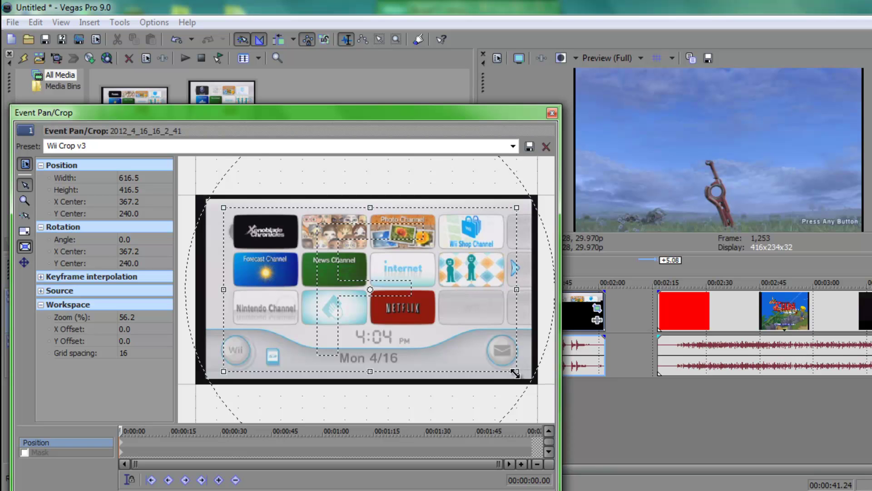
pyautogui.moveTo(517, 371); pyautogui.dragTo(488, 357)
pyautogui.click(513, 146)
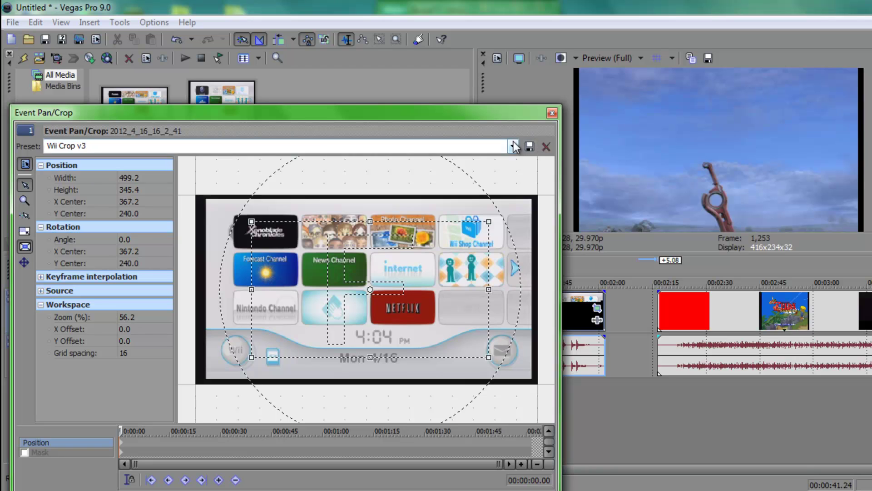
pyautogui.click(259, 239)
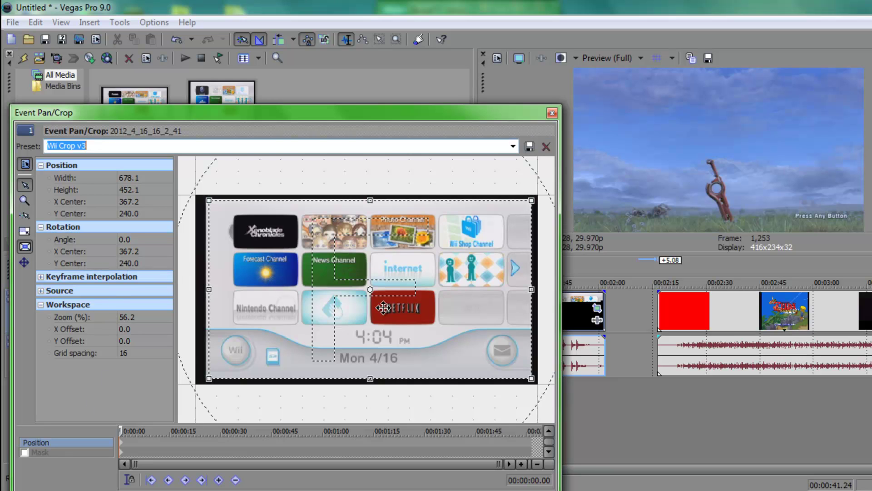
pyautogui.click(556, 111)
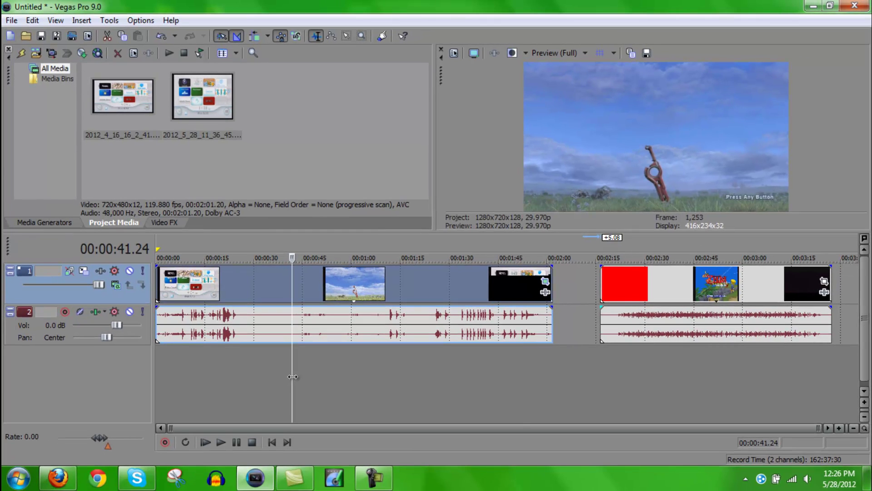
pyautogui.moveTo(293, 376); pyautogui.dragTo(600, 391)
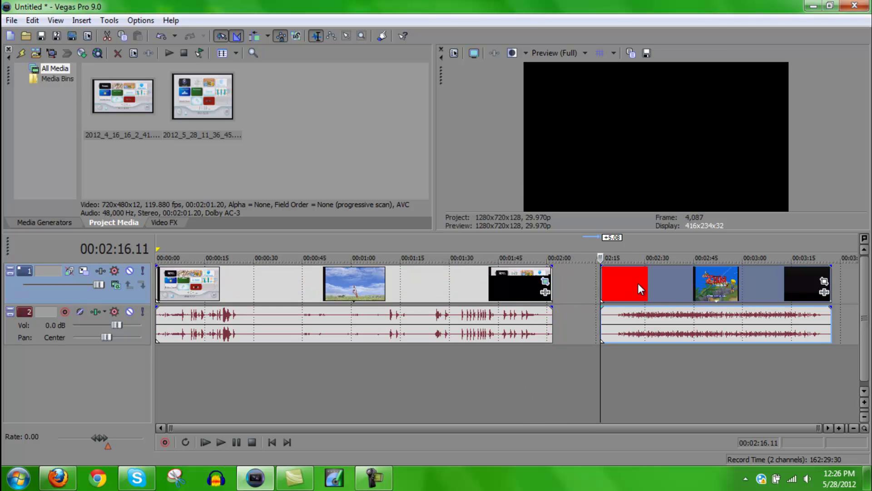
# Step: Slide the Zelda group left, disable its resampling, set 1.2121 widescreen aspect, and open Pan/Crop
pyautogui.moveTo(637, 283); pyautogui.dragTo(592, 285)
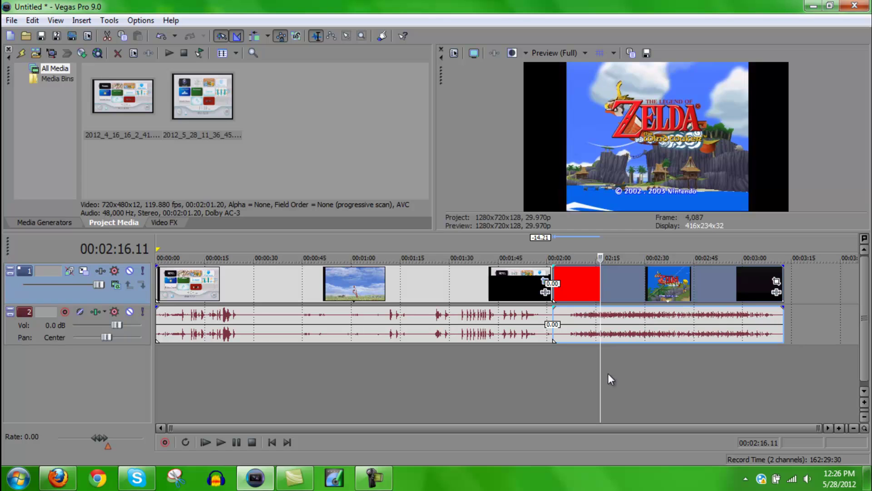
pyautogui.moveTo(600, 383)
pyautogui.mouseDown()
pyautogui.moveTo(593, 383)
pyautogui.moveTo(614, 383)
pyautogui.mouseUp()
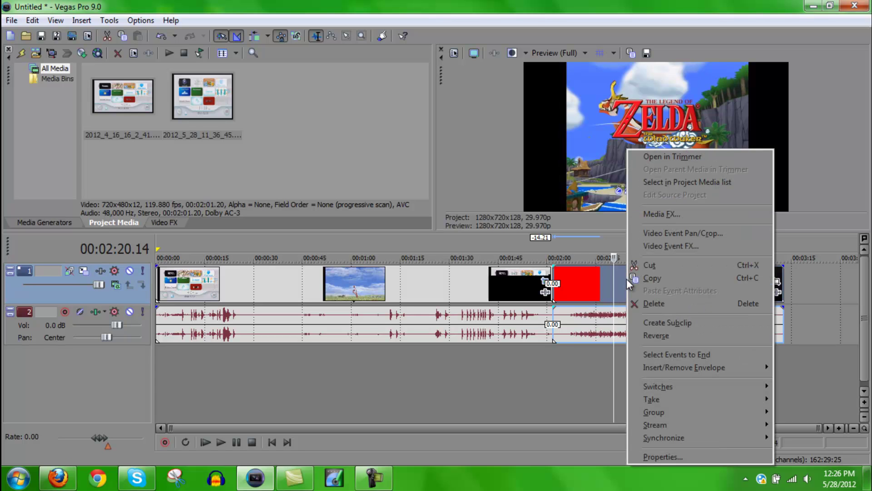
pyautogui.click(682, 458)
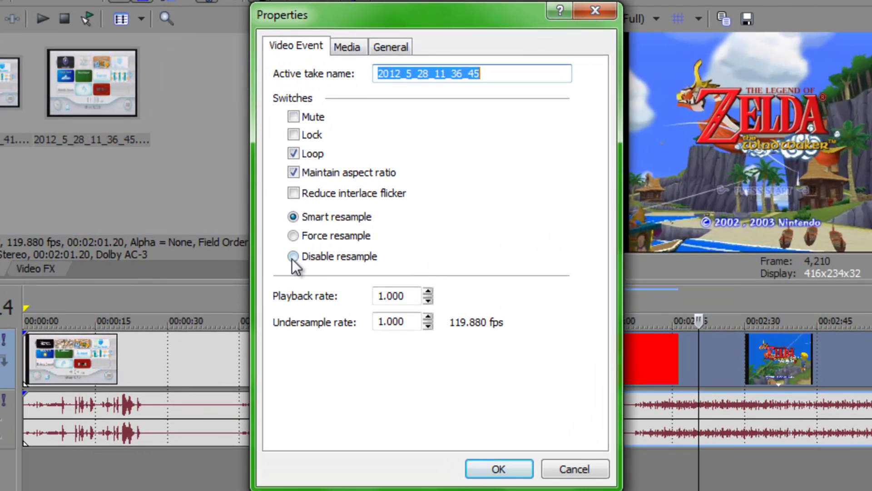
pyautogui.click(296, 252)
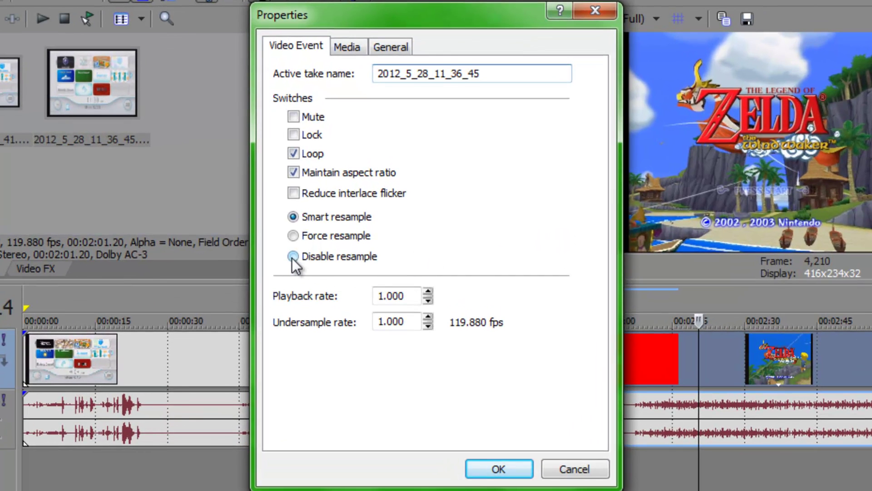
pyautogui.click(350, 48)
pyautogui.click(587, 357)
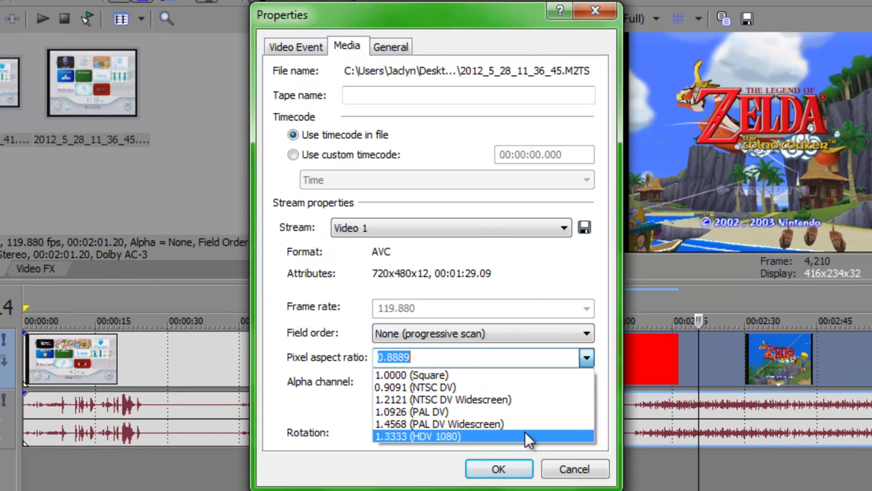
pyautogui.click(520, 399)
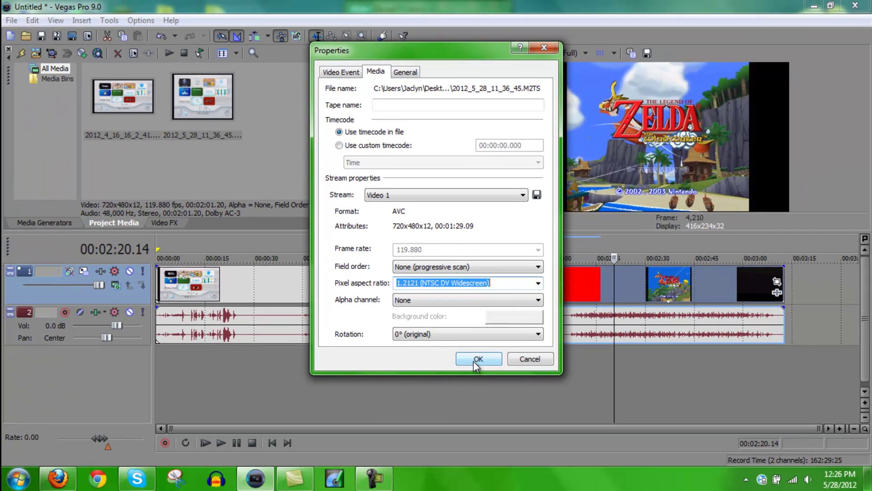
pyautogui.click(497, 457)
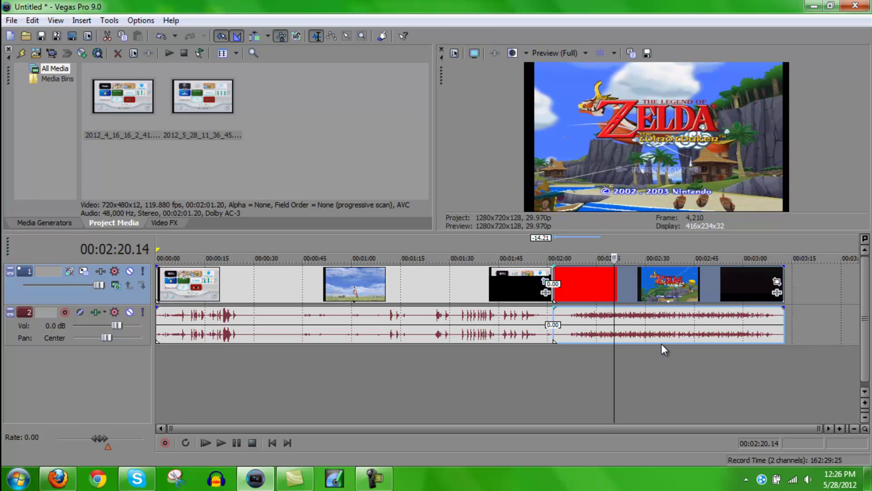
pyautogui.moveTo(614, 369); pyautogui.dragTo(638, 356)
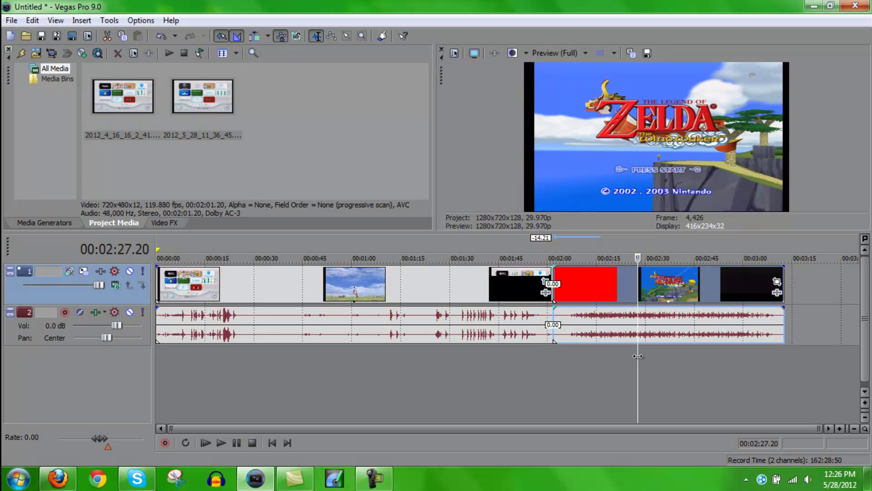
pyautogui.click(777, 282)
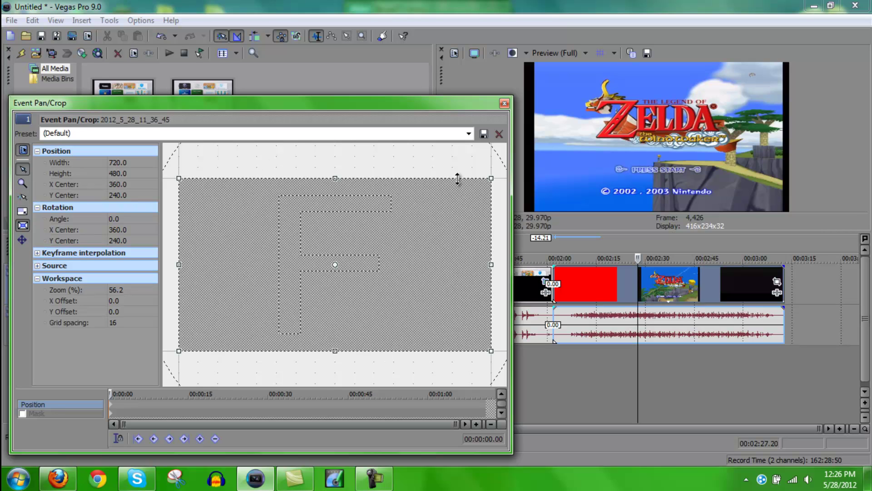
# Step: Apply the Wii Crop GameCube preset to the Zelda clip, test resizing, then reapply the preset
pyautogui.click(467, 133)
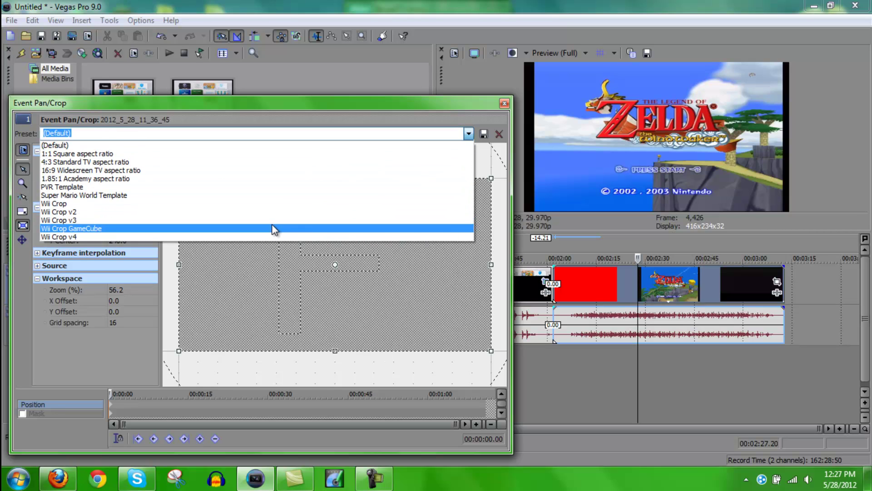
pyautogui.click(273, 228)
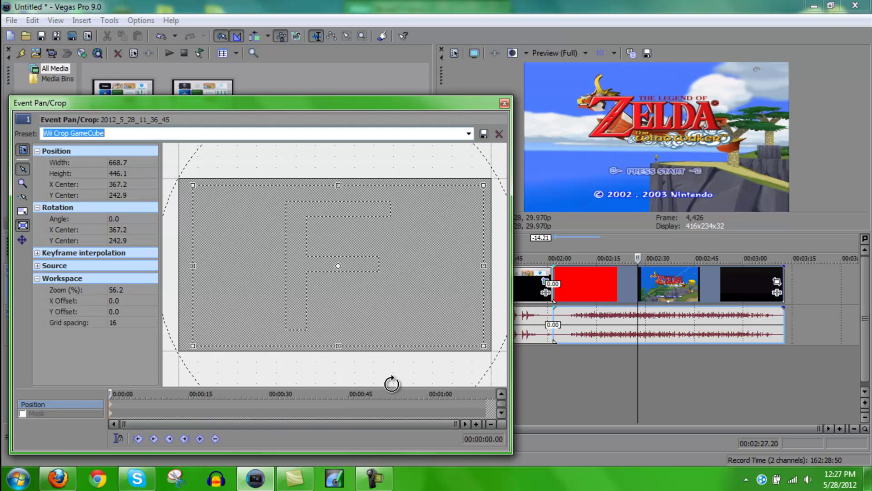
pyautogui.moveTo(116, 397); pyautogui.dragTo(178, 395)
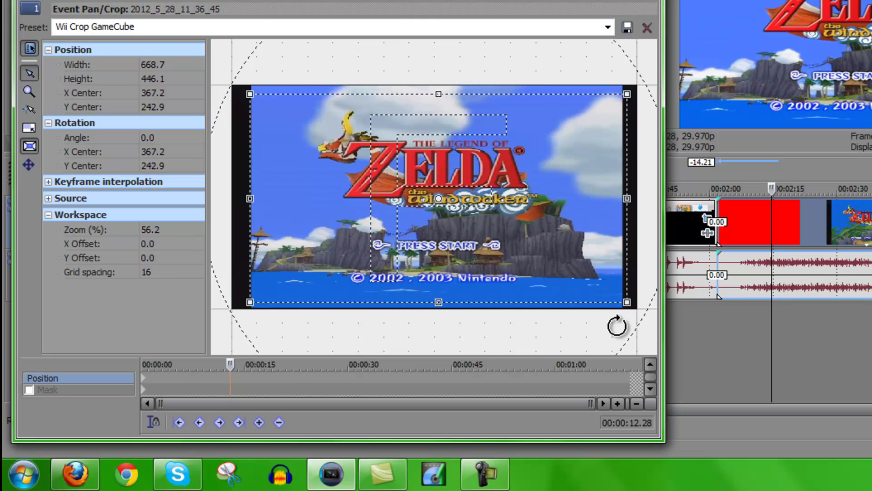
pyautogui.moveTo(625, 299); pyautogui.dragTo(620, 307)
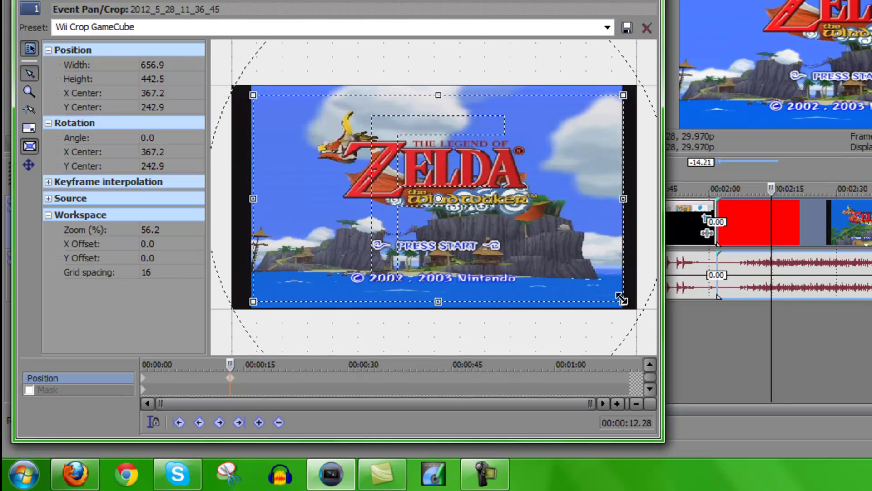
pyautogui.moveTo(479, 349)
pyautogui.mouseDown()
pyautogui.moveTo(493, 349)
pyautogui.moveTo(479, 348)
pyautogui.mouseUp()
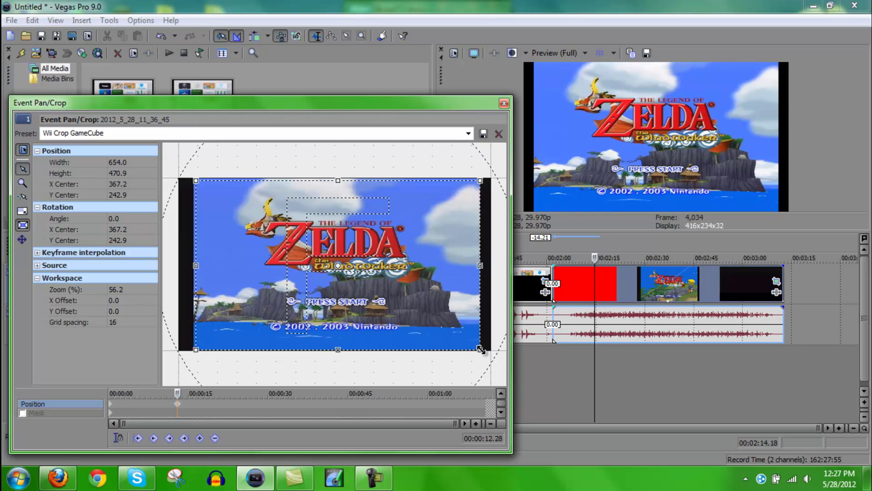
pyautogui.moveTo(481, 349)
pyautogui.mouseDown()
pyautogui.moveTo(490, 353)
pyautogui.moveTo(480, 345)
pyautogui.mouseUp()
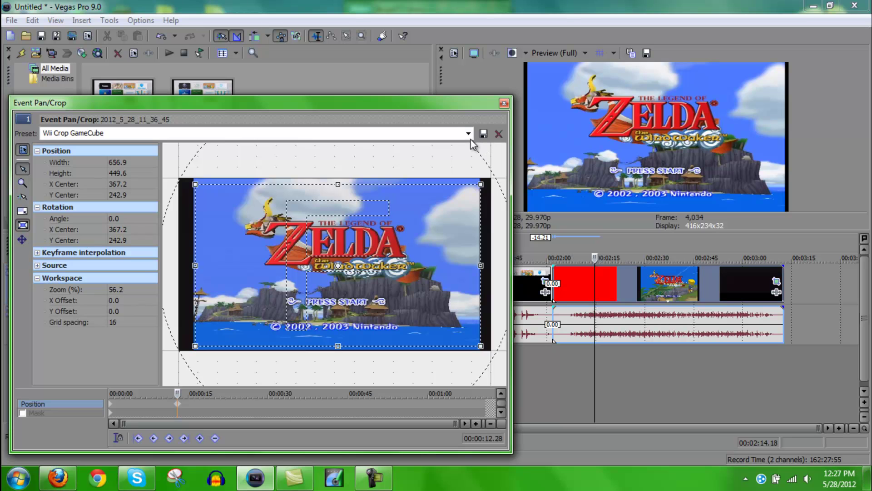
pyautogui.click(470, 134)
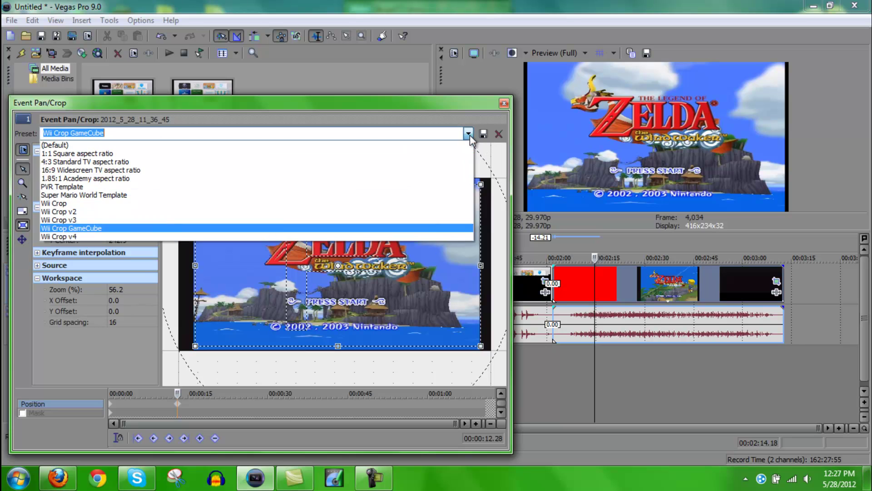
pyautogui.click(89, 228)
pyautogui.click(504, 103)
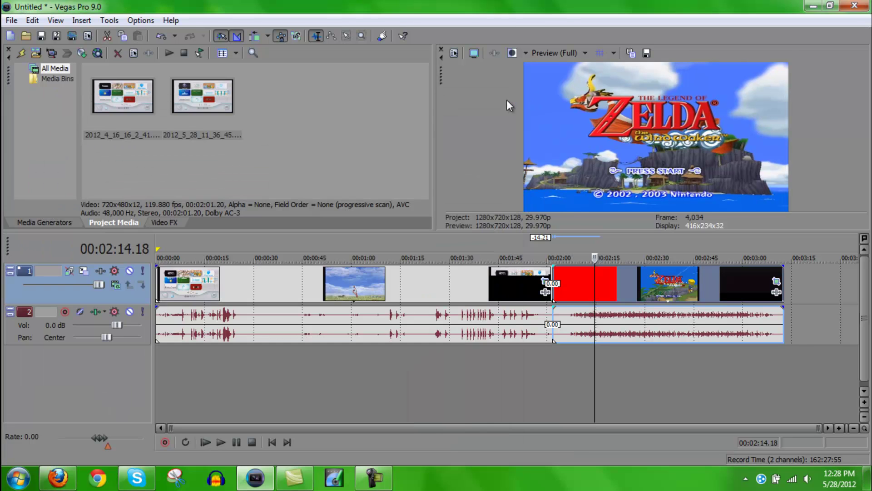
pyautogui.moveTo(598, 377); pyautogui.dragTo(650, 373)
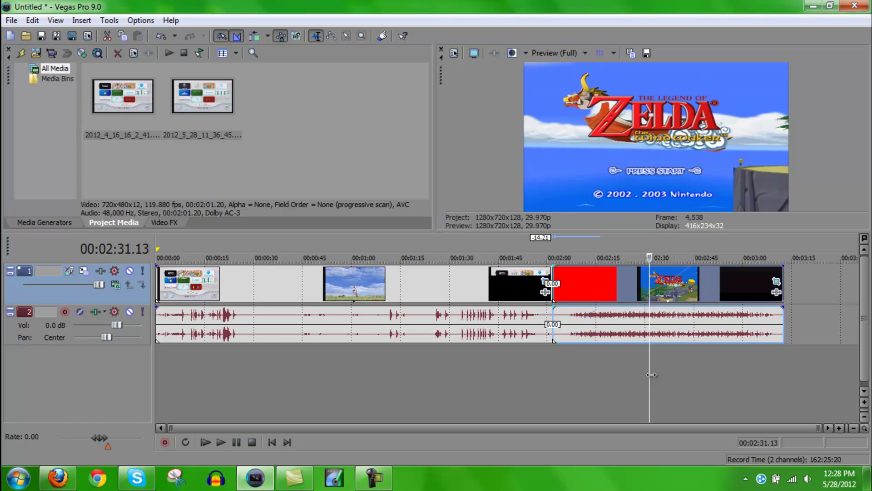
pyautogui.moveTo(651, 374); pyautogui.dragTo(363, 342)
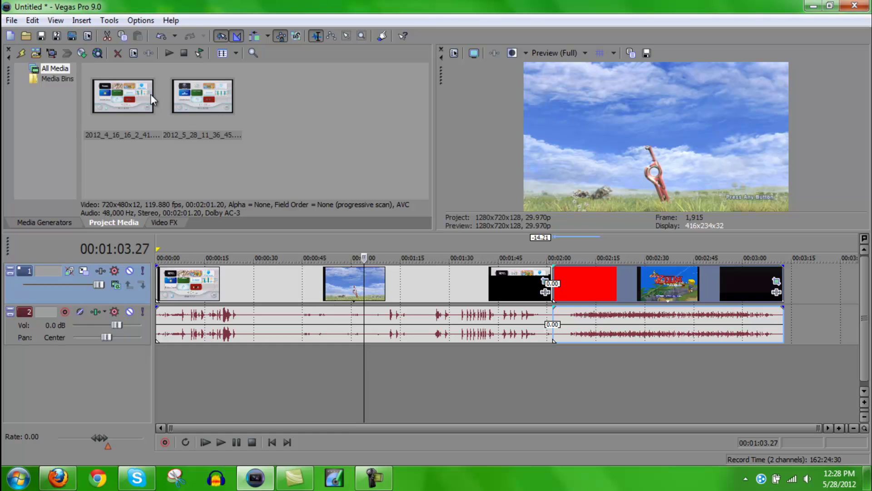
pyautogui.click(11, 20)
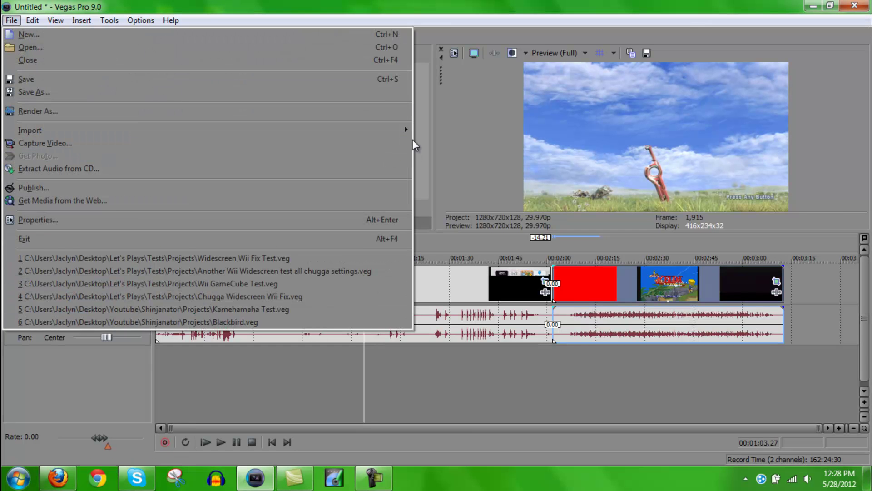
pyautogui.click(395, 111)
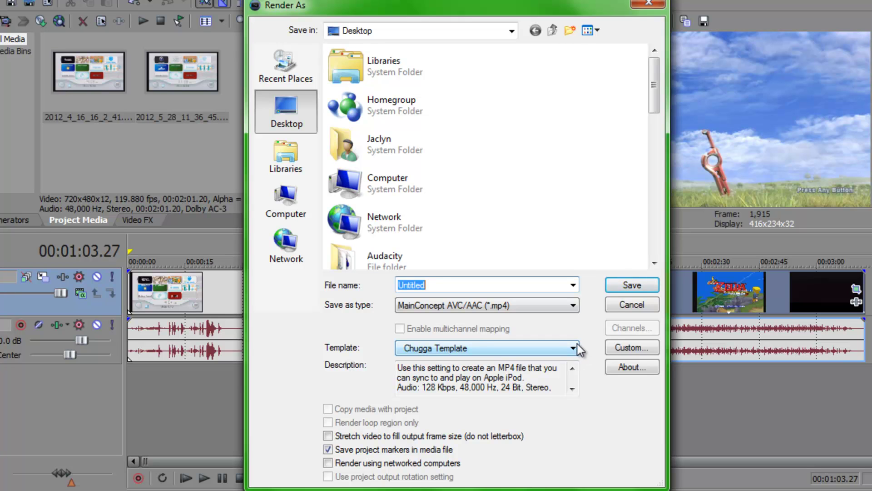
pyautogui.click(610, 347)
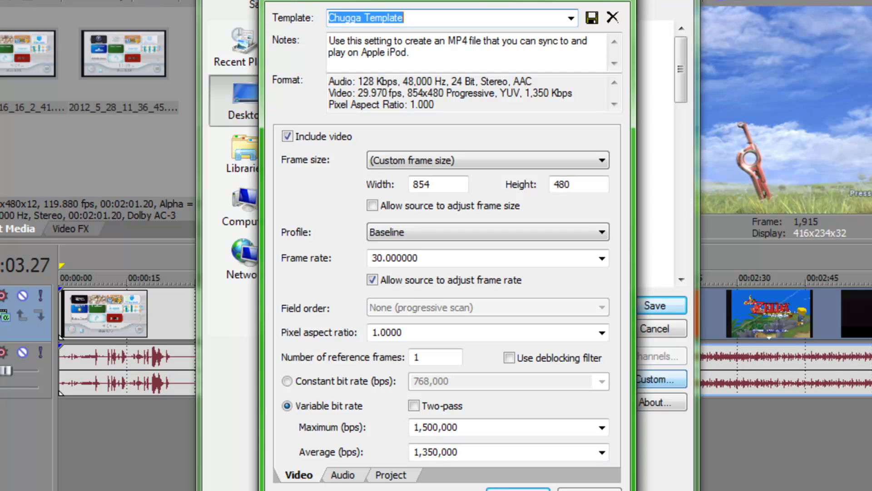
pyautogui.click(342, 474)
pyautogui.click(387, 476)
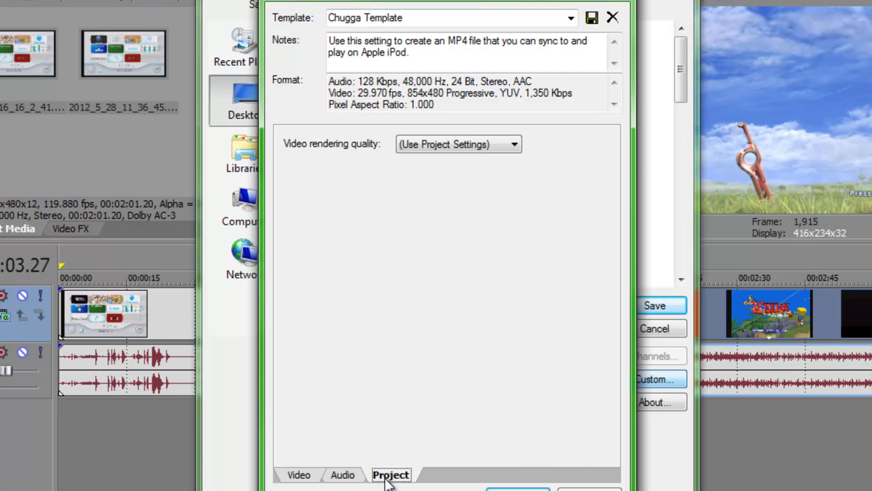
pyautogui.click(305, 476)
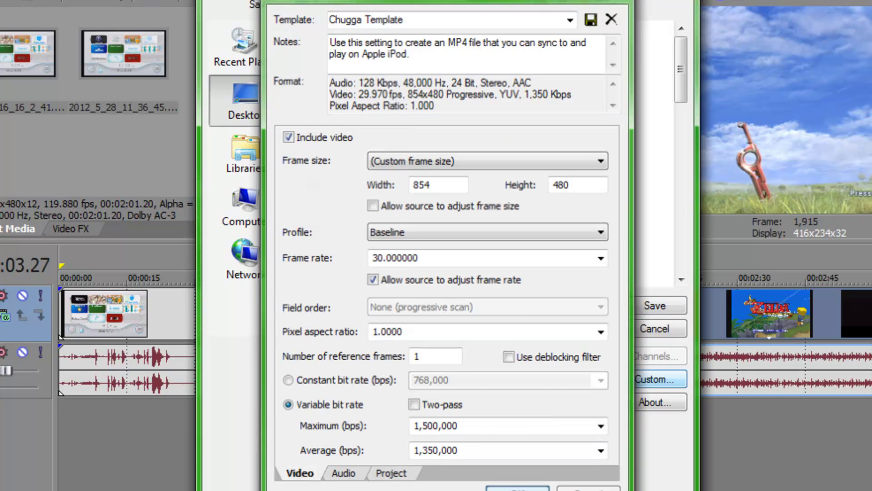
pyautogui.click(518, 489)
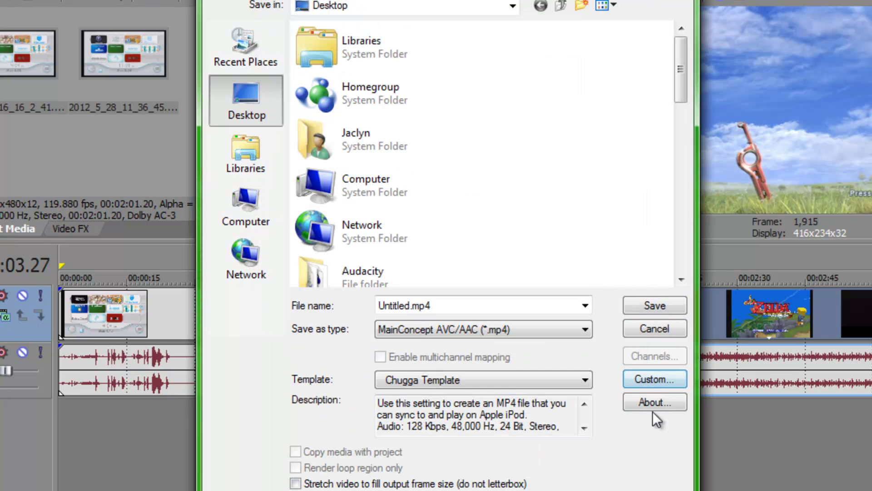
pyautogui.click(645, 327)
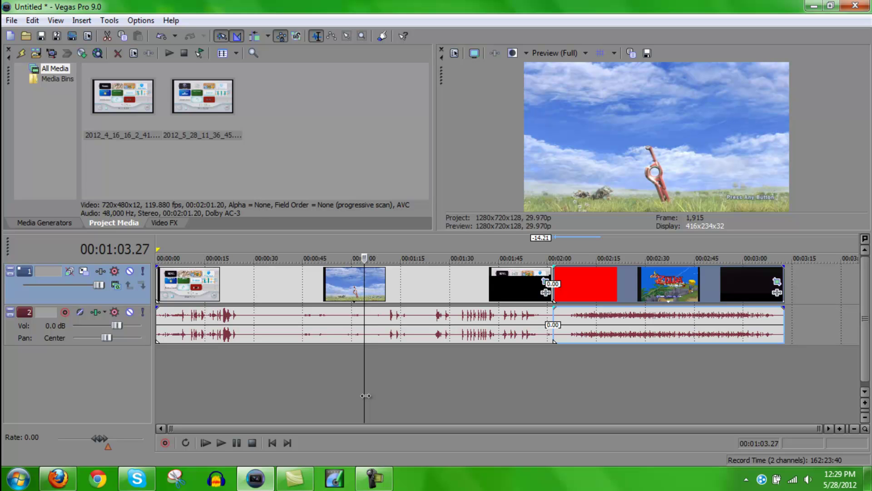
pyautogui.moveTo(366, 396); pyautogui.dragTo(369, 363)
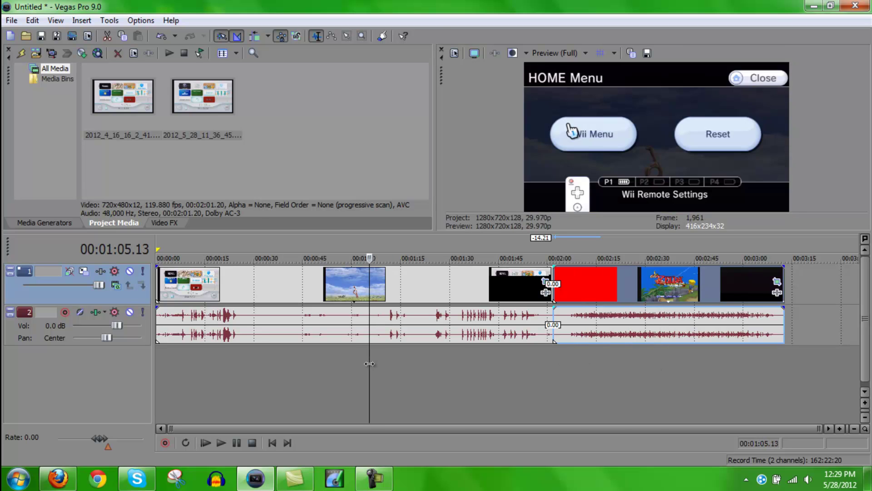